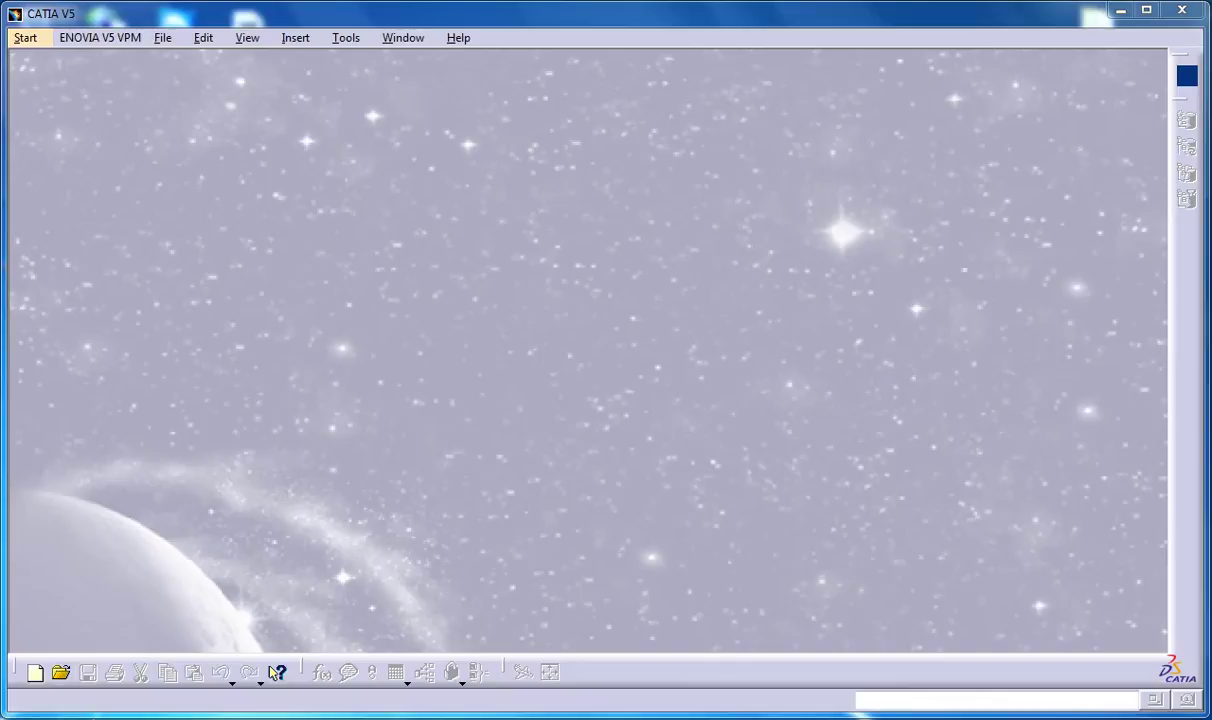
# - Create a new Generative Sheetmetal Design part named Part1 with hybrid design enabled and accept the default sheet metal parameters
pyautogui.click(100, 38)
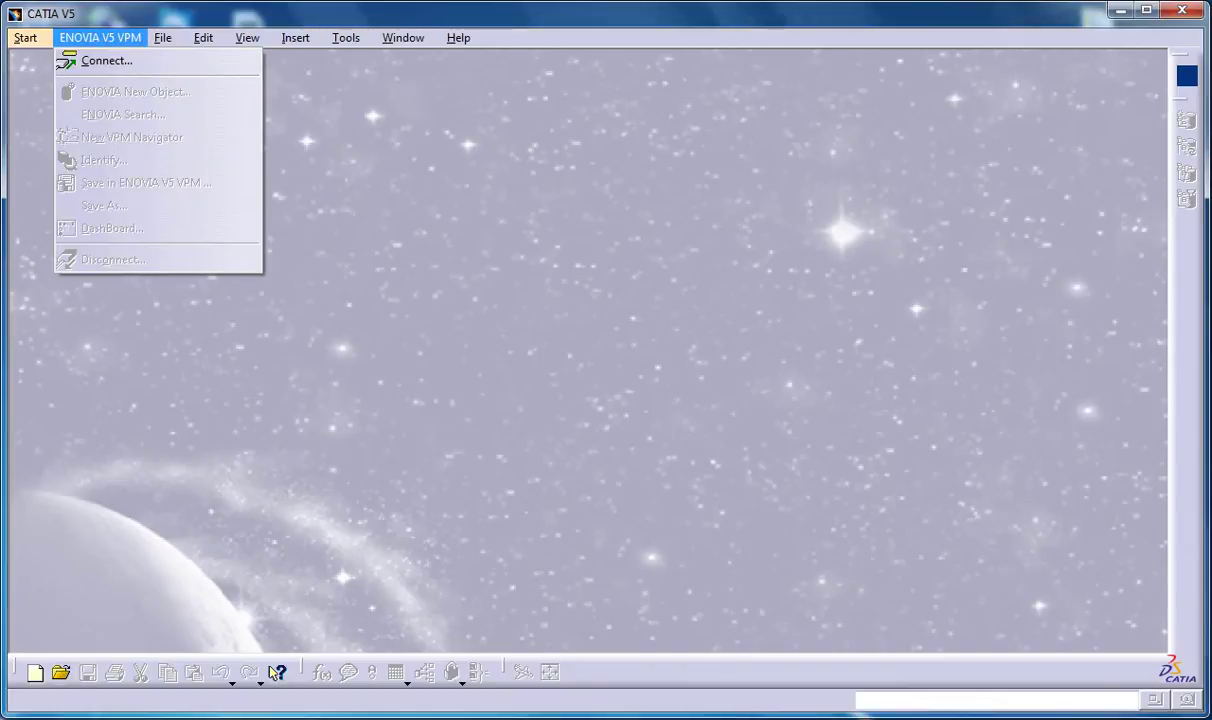
pyautogui.press('Left')
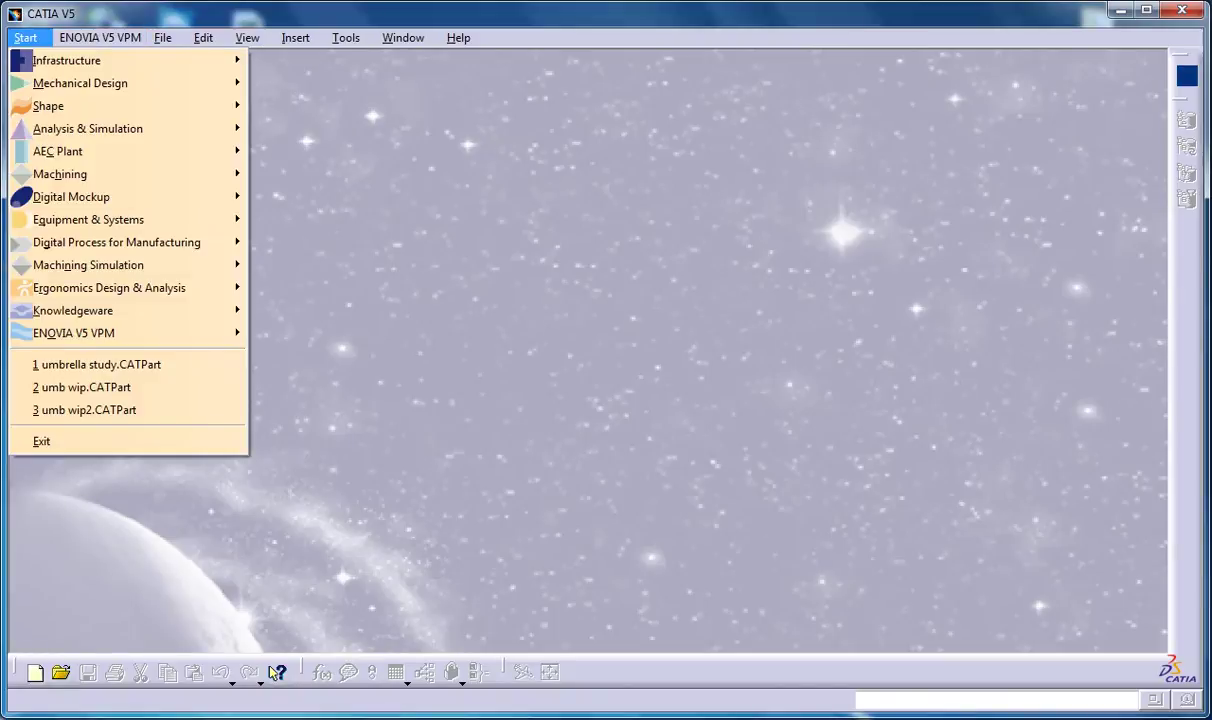
pyautogui.press('Down')
pyautogui.press('Down')
pyautogui.press('Right')
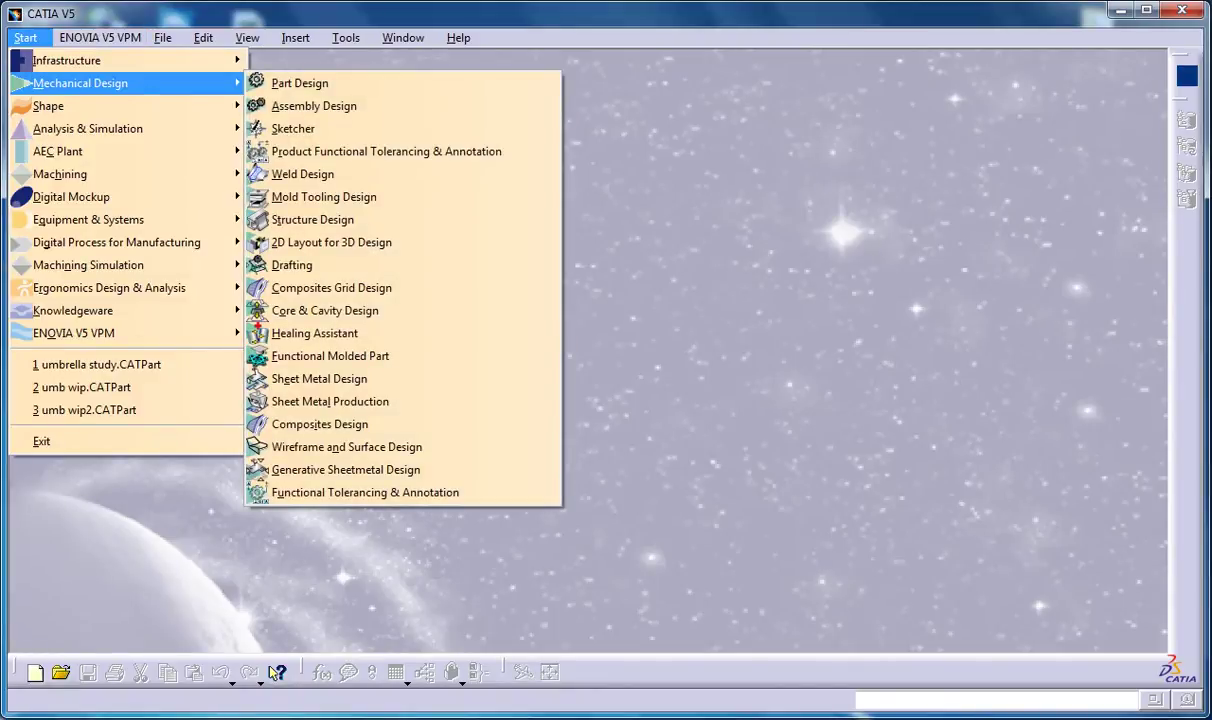
pyautogui.press('Down')
pyautogui.press('Up')
pyautogui.press('Up')
pyautogui.press('Up')
pyautogui.press('Down')
pyautogui.press('Return')
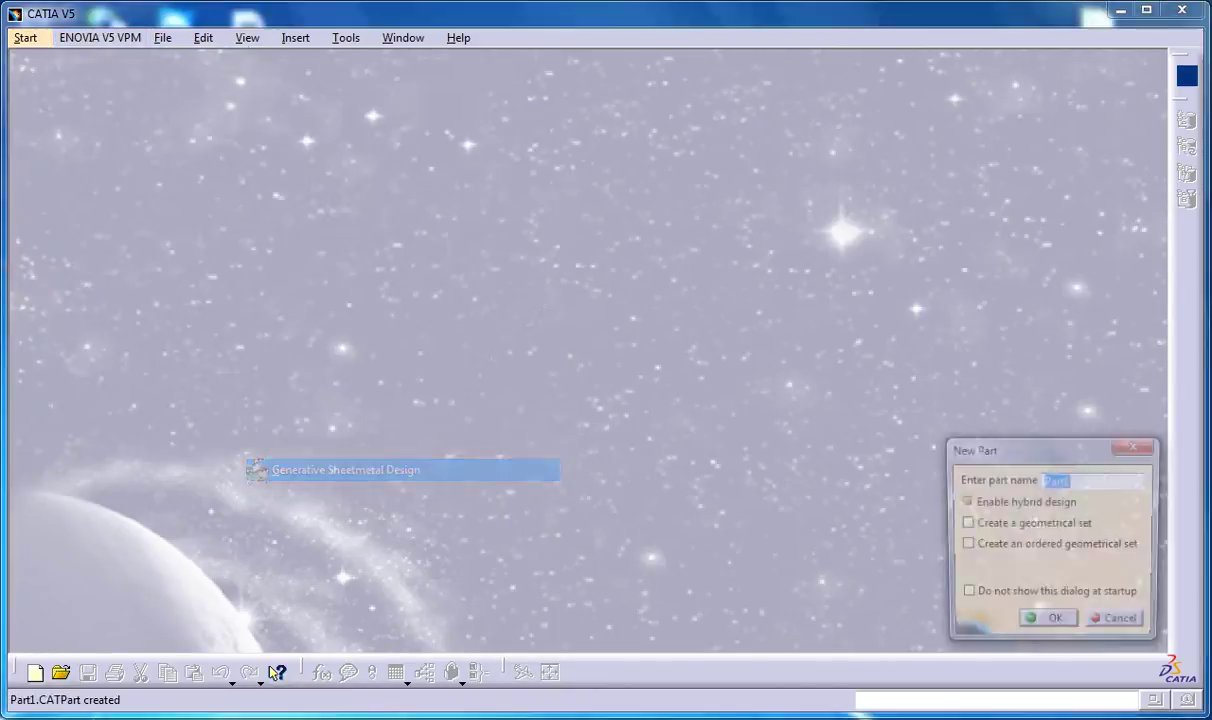
pyautogui.click(1048, 625)
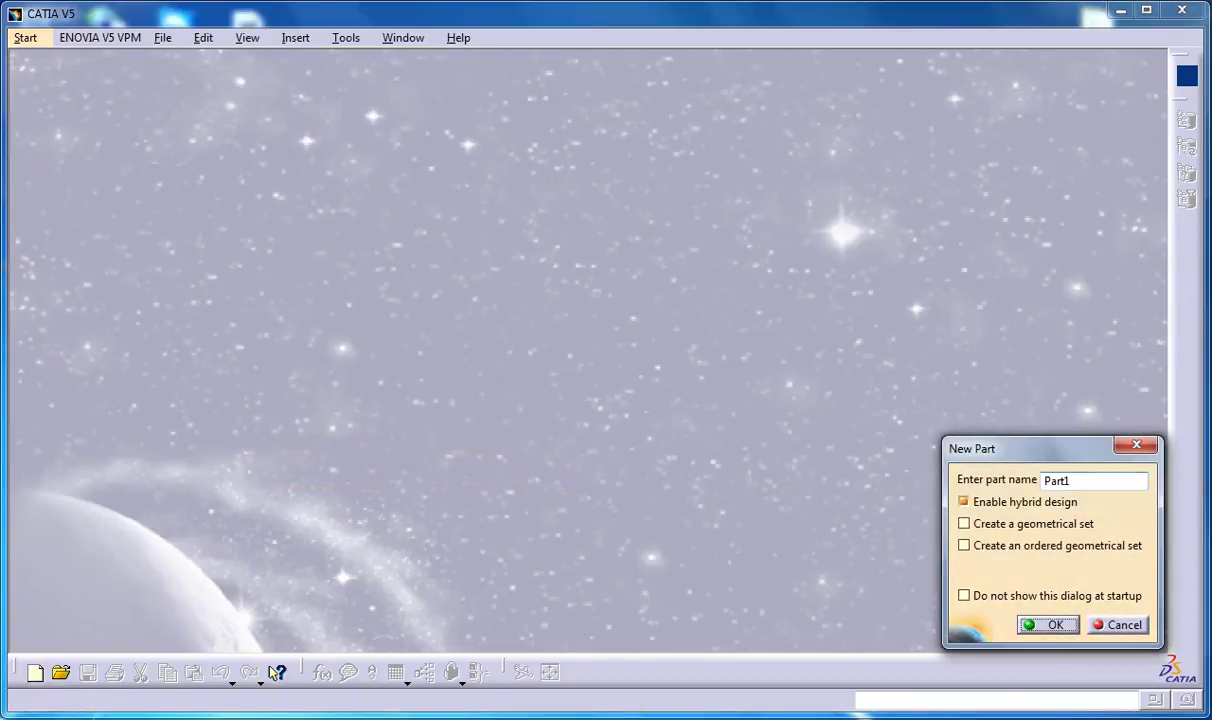
pyautogui.press('Return')
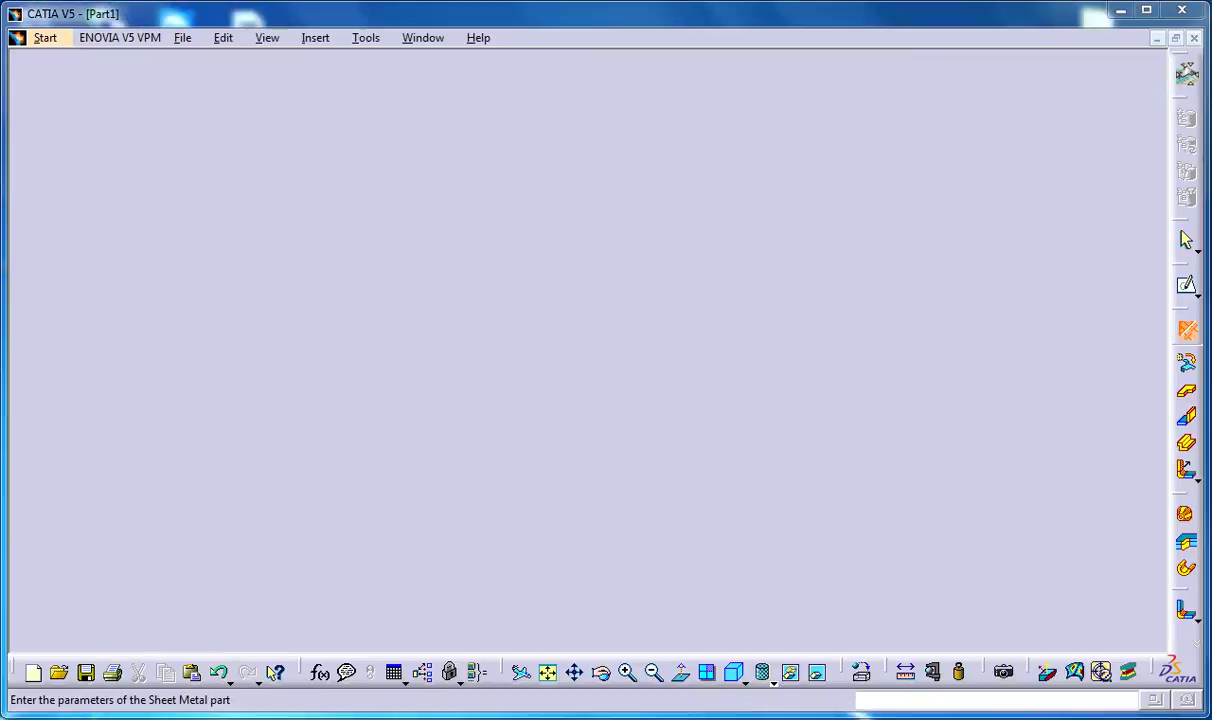
pyautogui.press('Return')
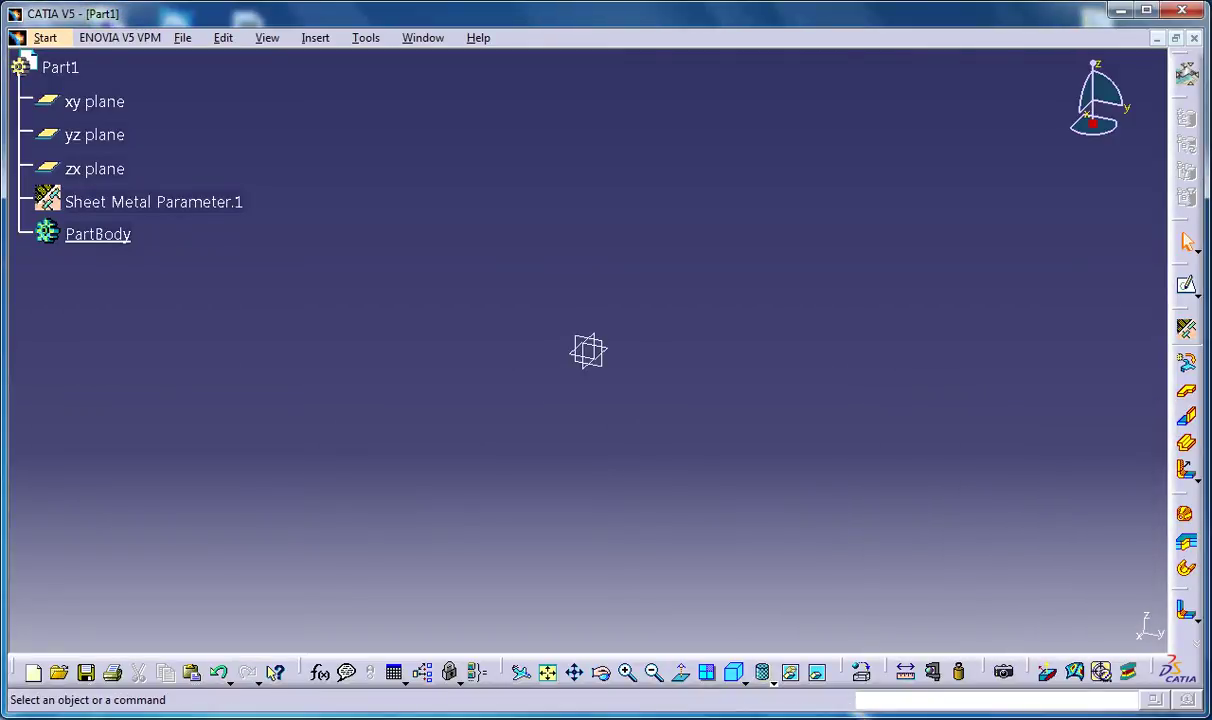
# - Sketch a centered rectangle on the xy plane with its center at the origin, and exit the sketch
pyautogui.click(1187, 286)
pyautogui.click(95, 102)
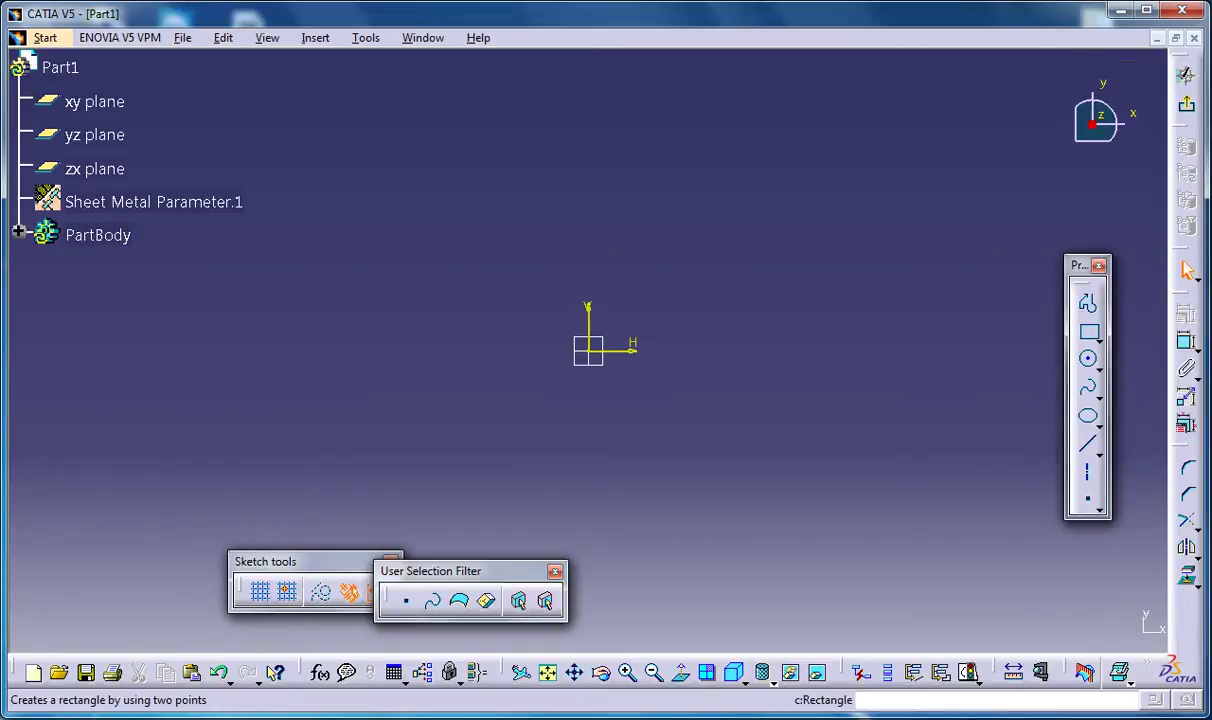
pyautogui.click(1099, 341)
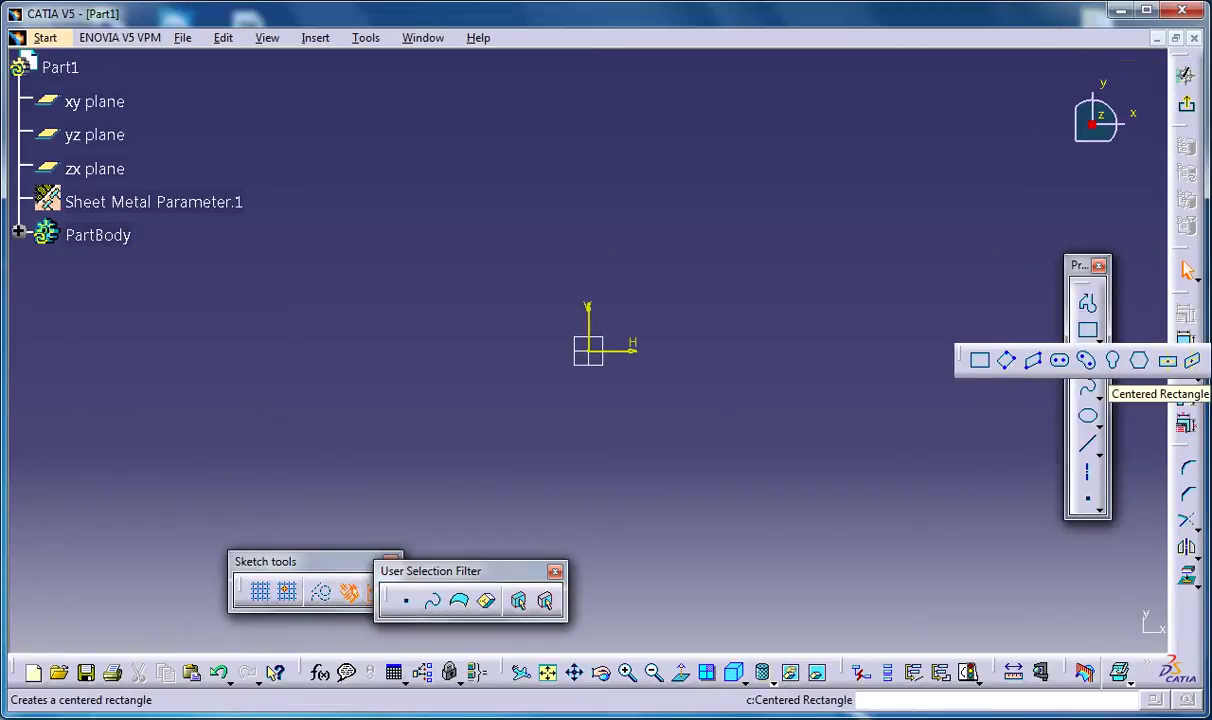
pyautogui.click(1165, 360)
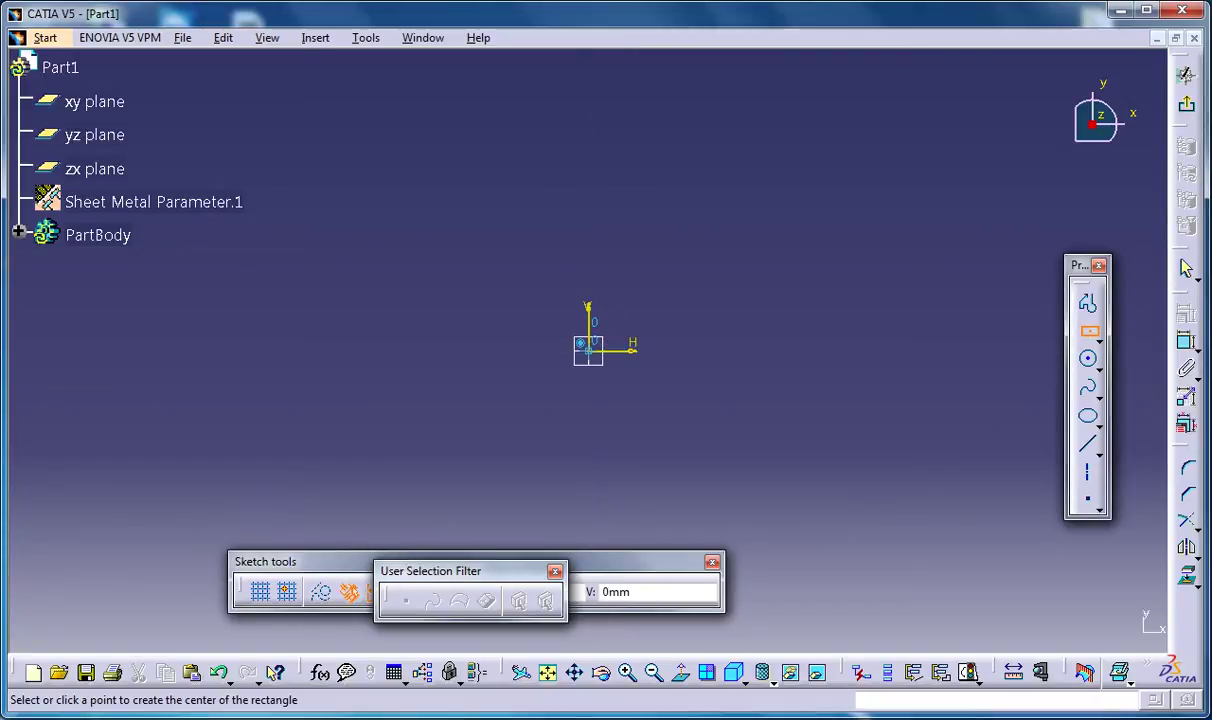
pyautogui.click(588, 345)
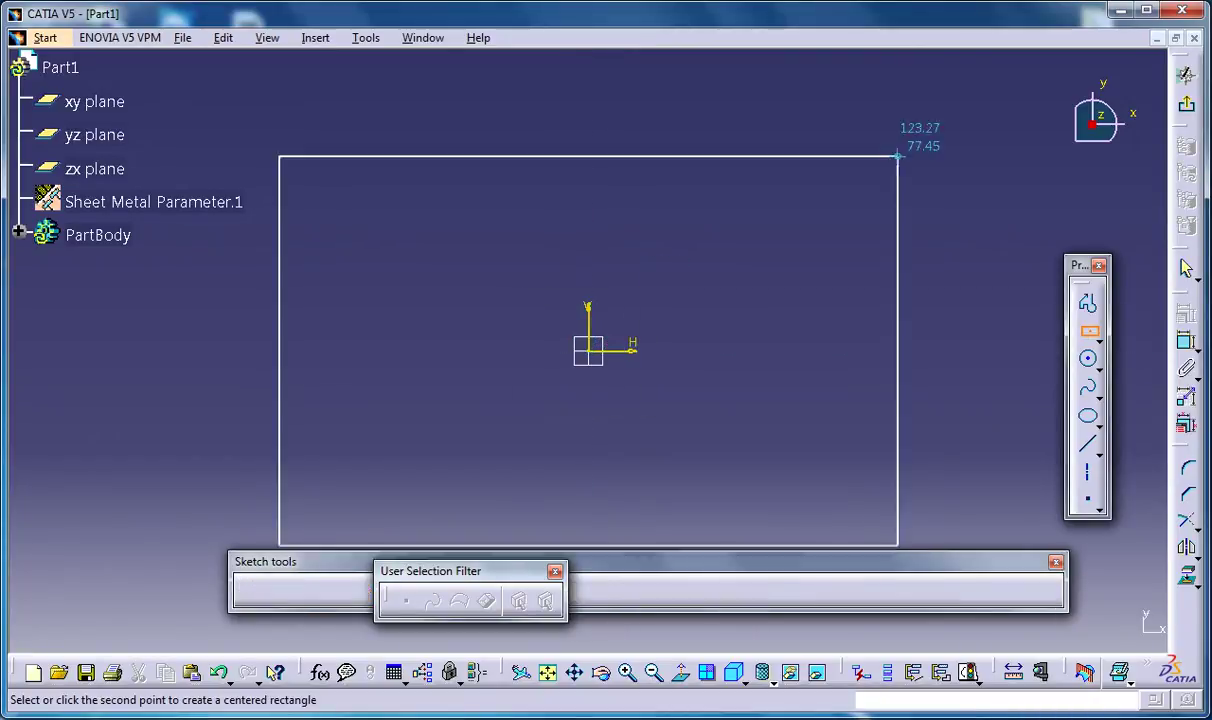
pyautogui.click(920, 94)
pyautogui.click(1186, 75)
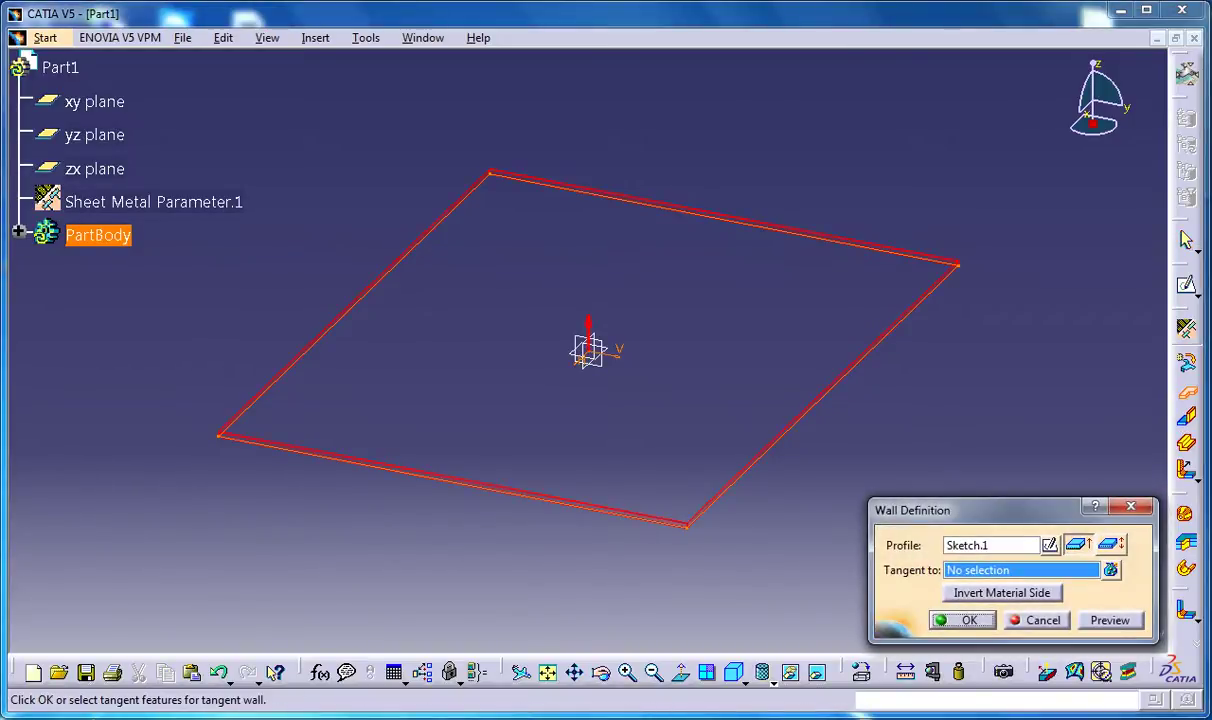
# - Create a sheet metal wall from the rectangle sketch with no tangent feature
pyautogui.click(963, 620)
pyautogui.click(930, 585)
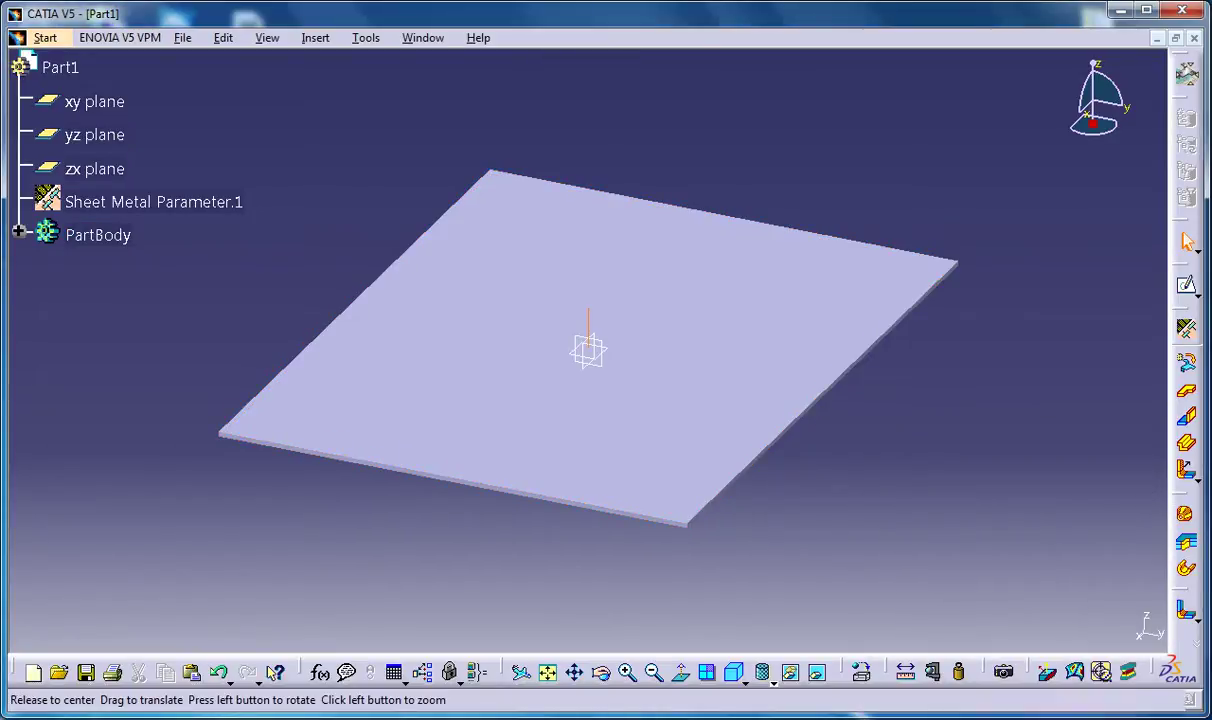
pyautogui.moveTo(589, 350); pyautogui.dragTo(524, 360, button='middle')
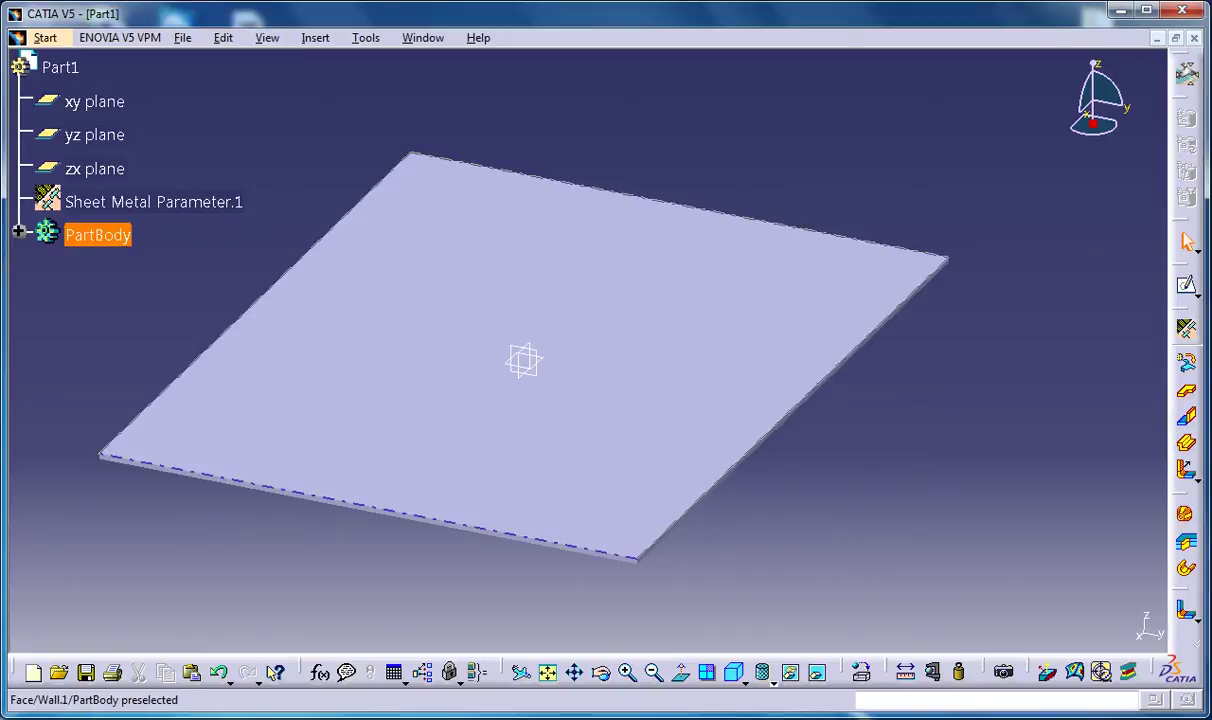
# - Select the wall's top face and float the Bending, Views, Cutting, Transformations, Manufacturing, Constraints and Annotations toolbars over the model area
pyautogui.click(530, 400)
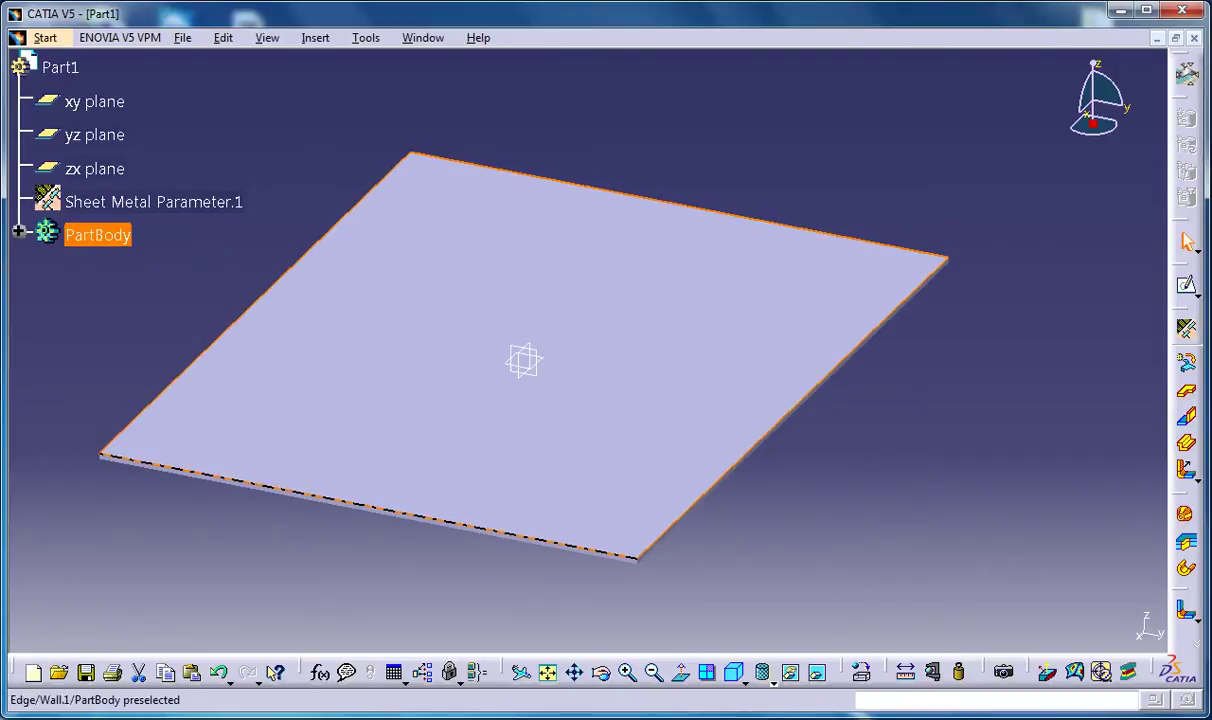
pyautogui.moveTo(1187, 591); pyautogui.dragTo(1063, 150)
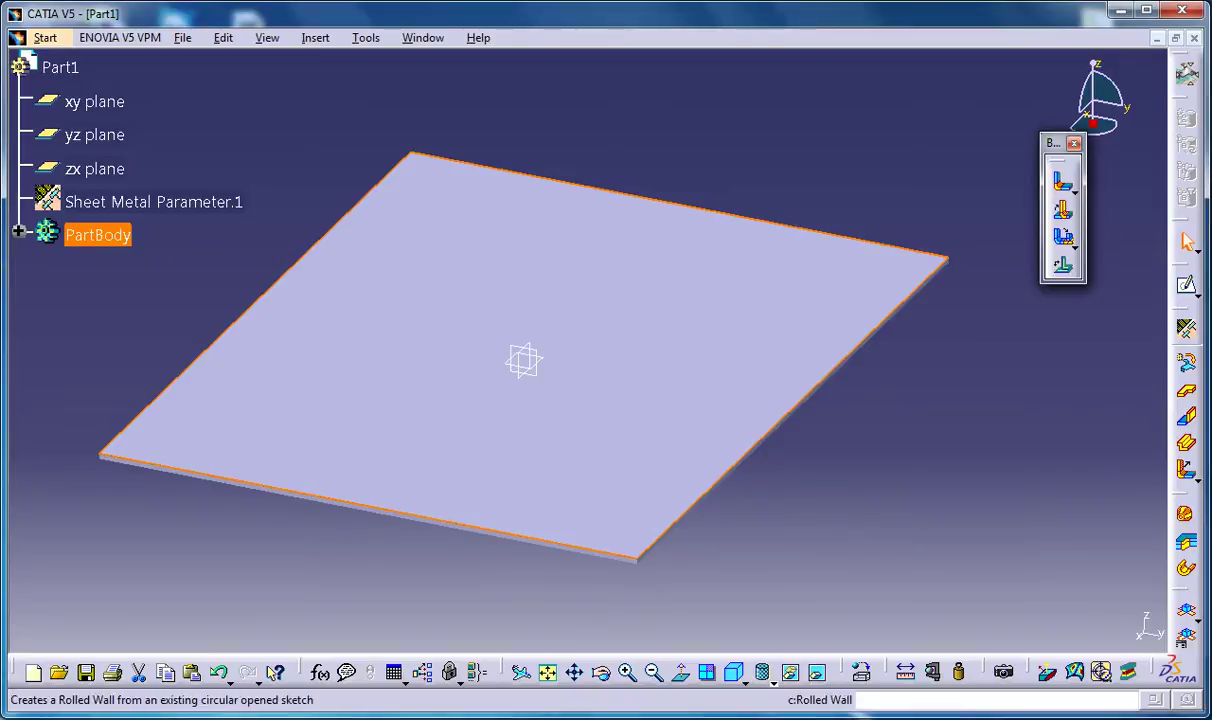
pyautogui.moveTo(1187, 591); pyautogui.dragTo(1022, 142)
pyautogui.moveTo(1187, 591); pyautogui.dragTo(1106, 170)
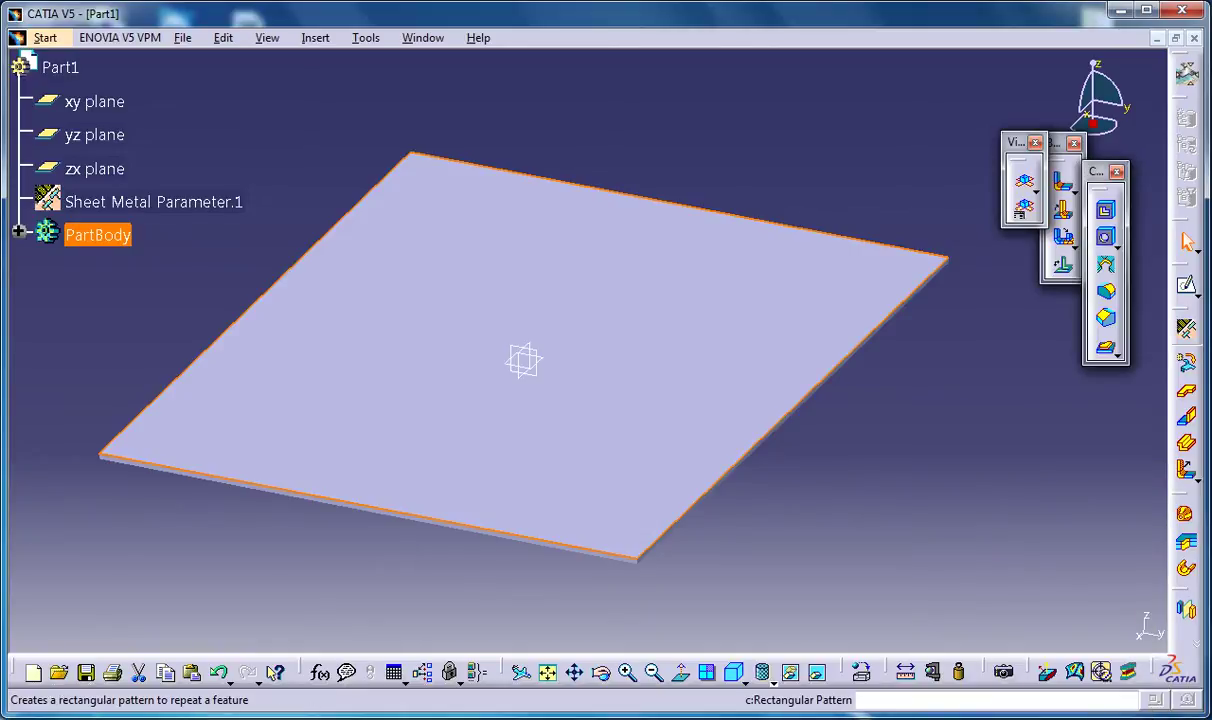
pyautogui.moveTo(1187, 591); pyautogui.dragTo(1067, 212)
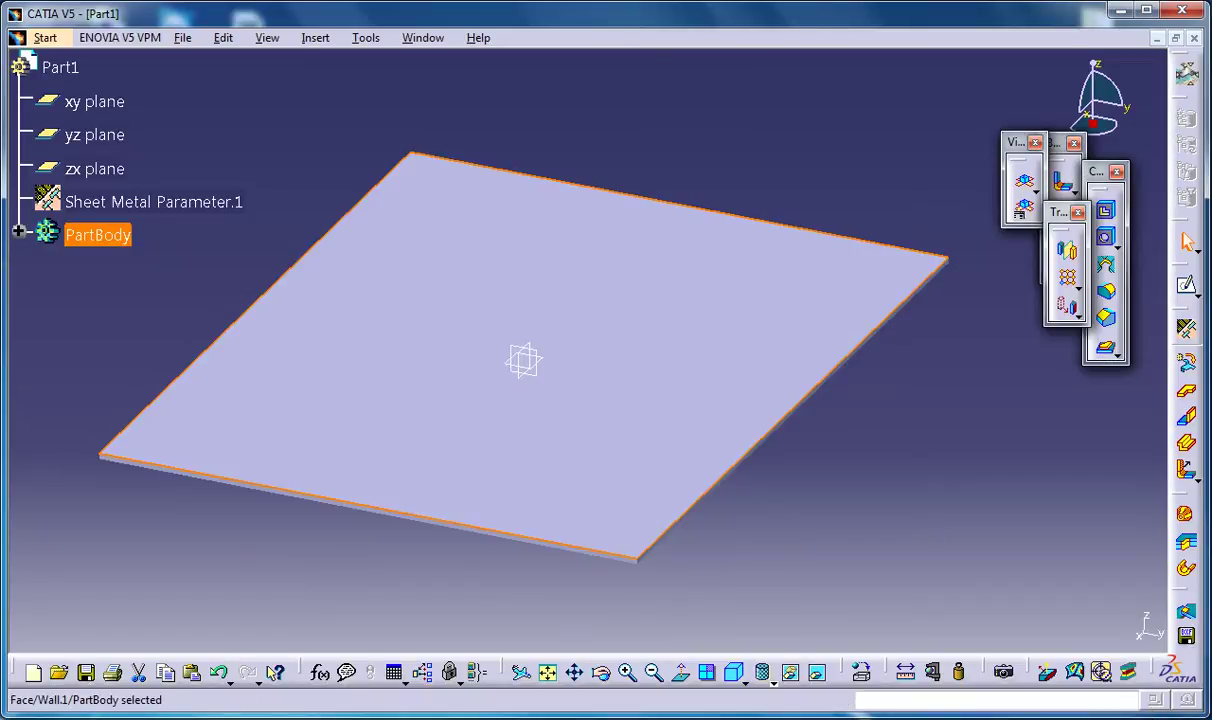
pyautogui.moveTo(1187, 591); pyautogui.dragTo(1084, 356)
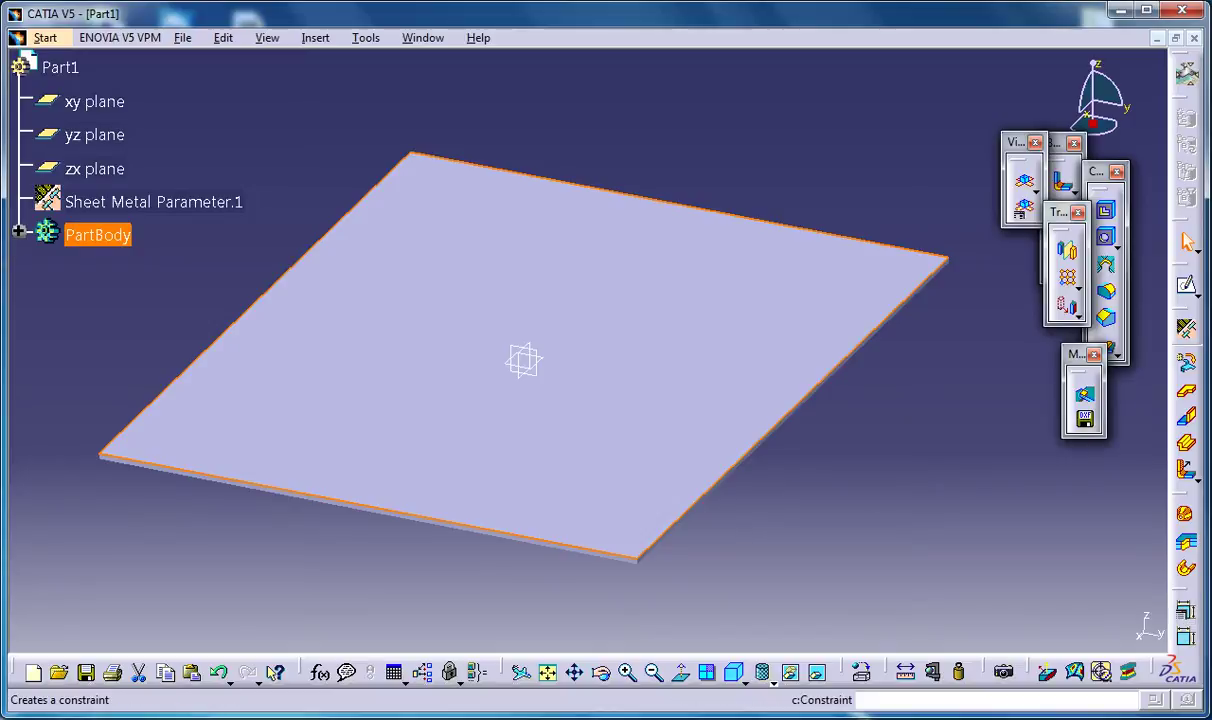
pyautogui.moveTo(1187, 591); pyautogui.dragTo(1050, 352)
pyautogui.moveTo(1187, 591)
pyautogui.mouseDown()
pyautogui.moveTo(1125, 556)
pyautogui.moveTo(1053, 461)
pyautogui.mouseUp()
# - Create a reference point on the wall's top face at about H -0.6 mm and V -54.4 mm
pyautogui.click(1188, 611)
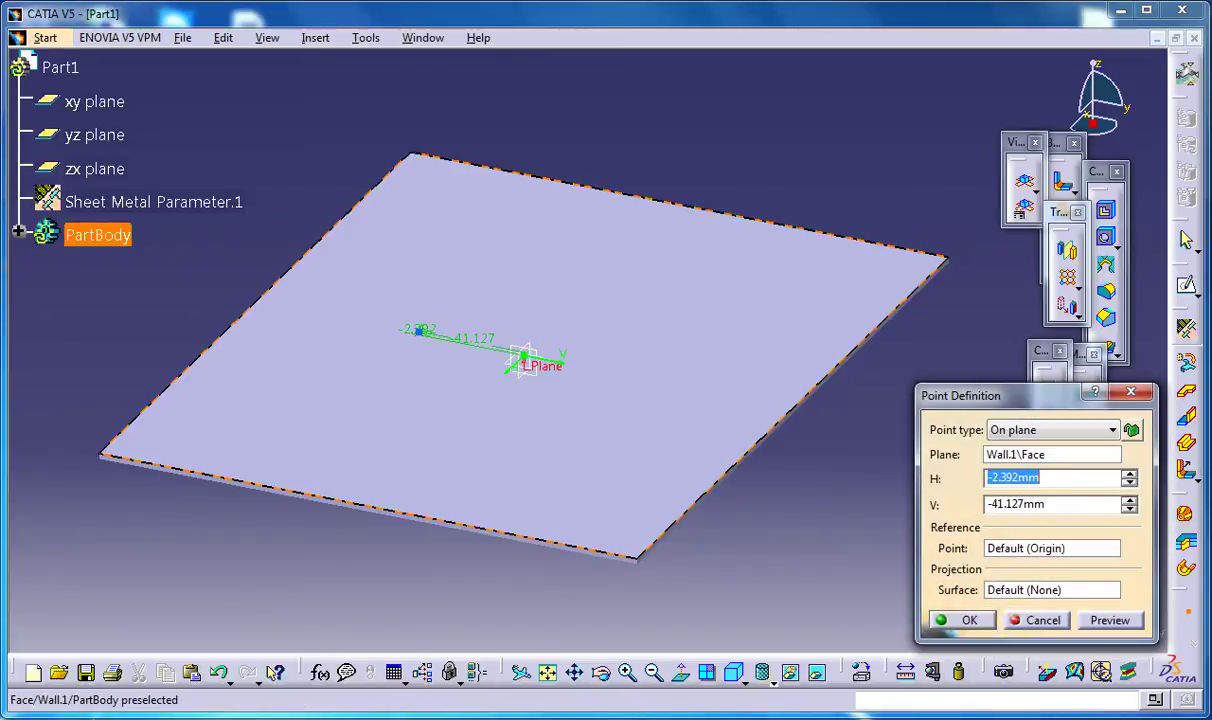
pyautogui.click(382, 327)
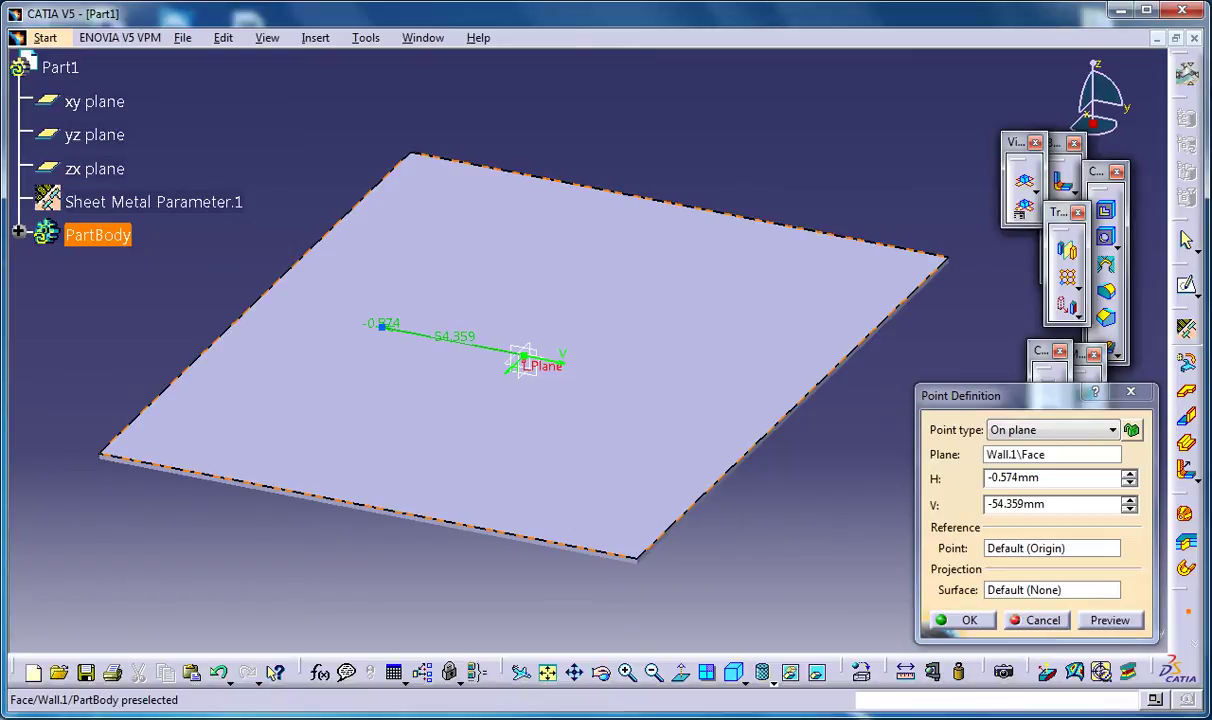
pyautogui.click(966, 620)
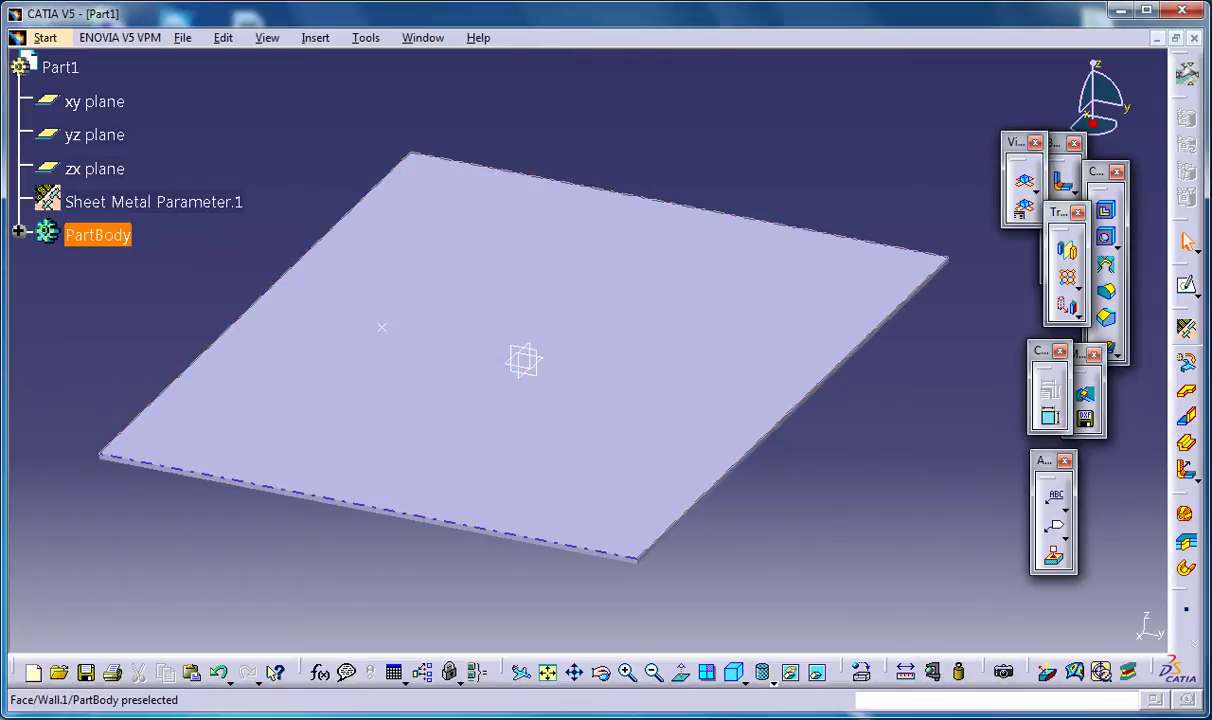
# - Start a Bridge stamp at the reference point on the wall and preview it with the default parameters
pyautogui.moveTo(549, 342); pyautogui.dragTo(590, 345, button='middle')
pyautogui.moveTo(380, 408); pyautogui.dragTo(496, 396, button='middle')
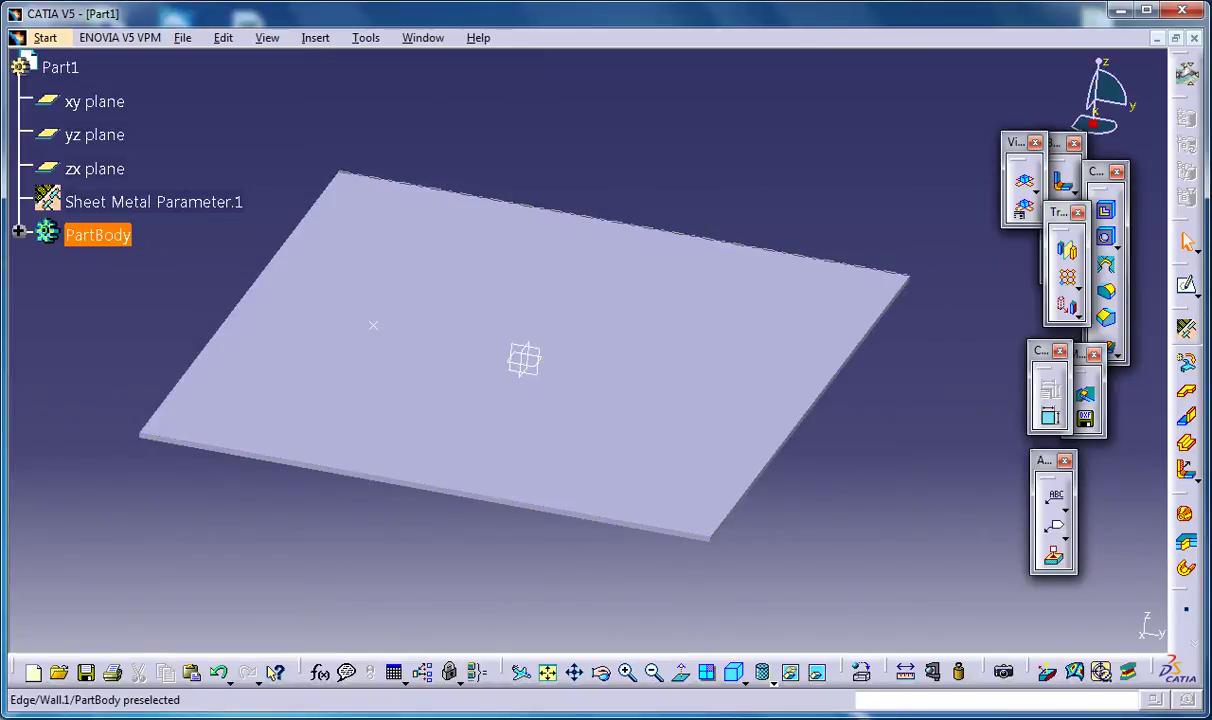
pyautogui.click(315, 38)
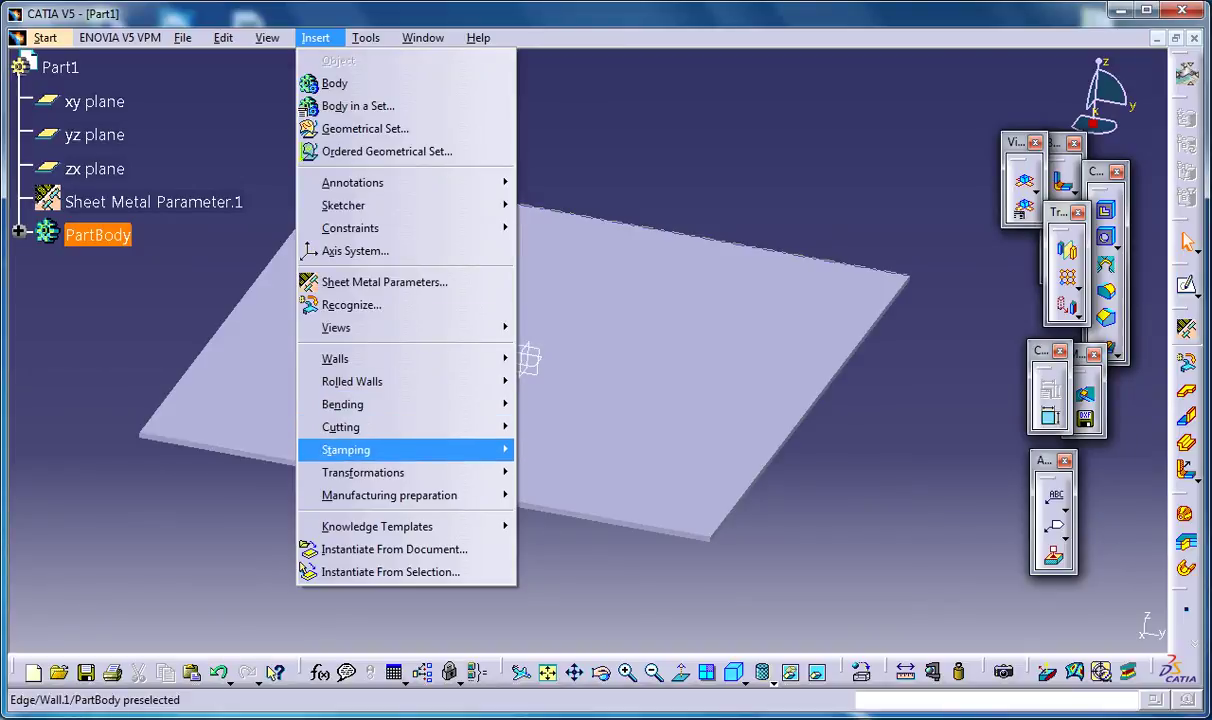
pyautogui.moveTo(346, 450)
pyautogui.click(558, 563)
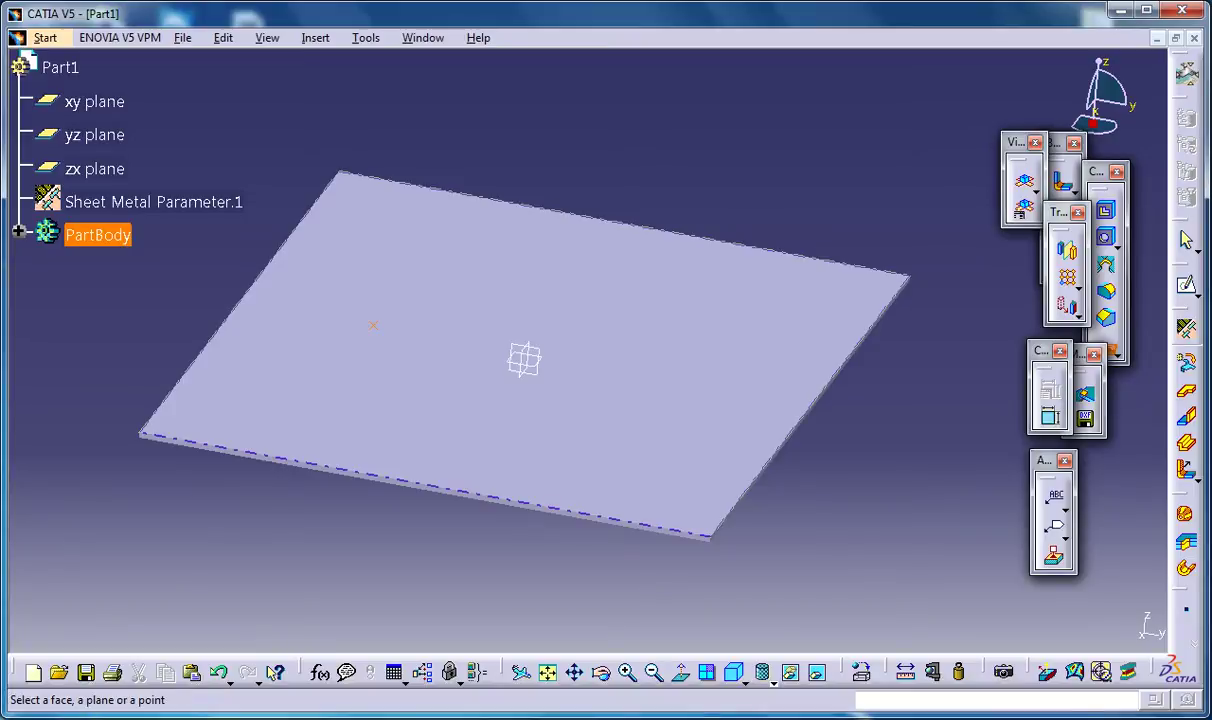
pyautogui.click(380, 320)
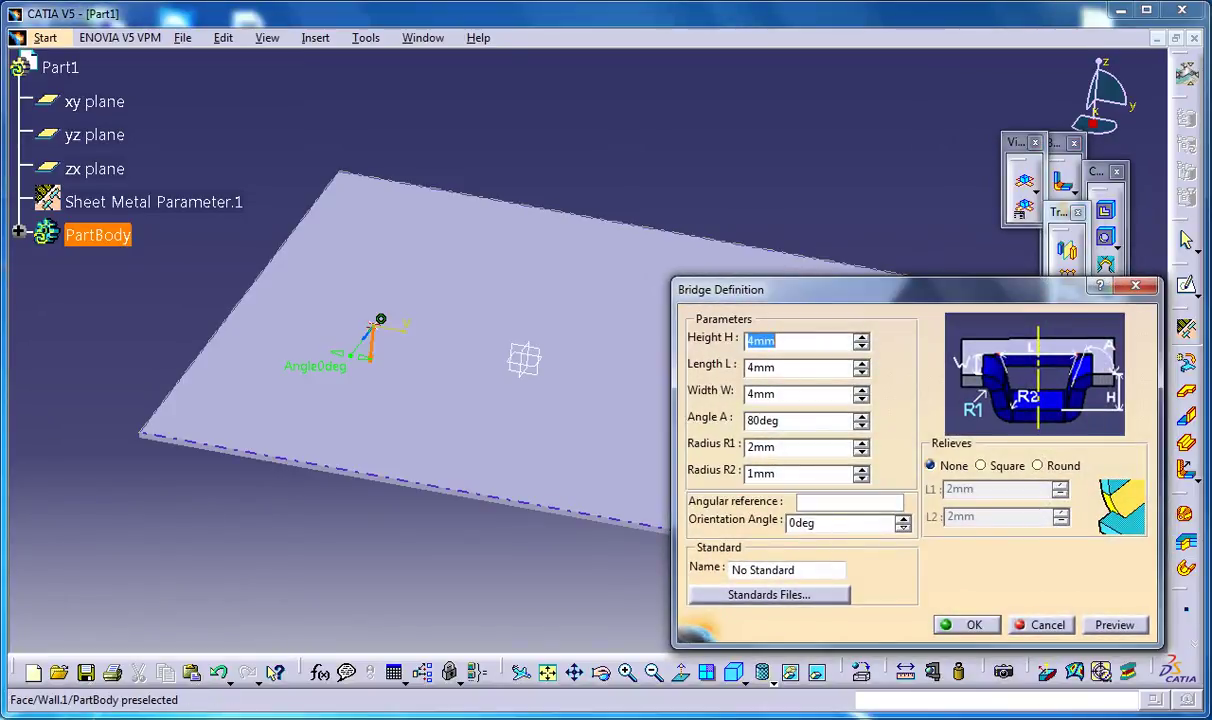
pyautogui.moveTo(720, 289); pyautogui.dragTo(731, 220)
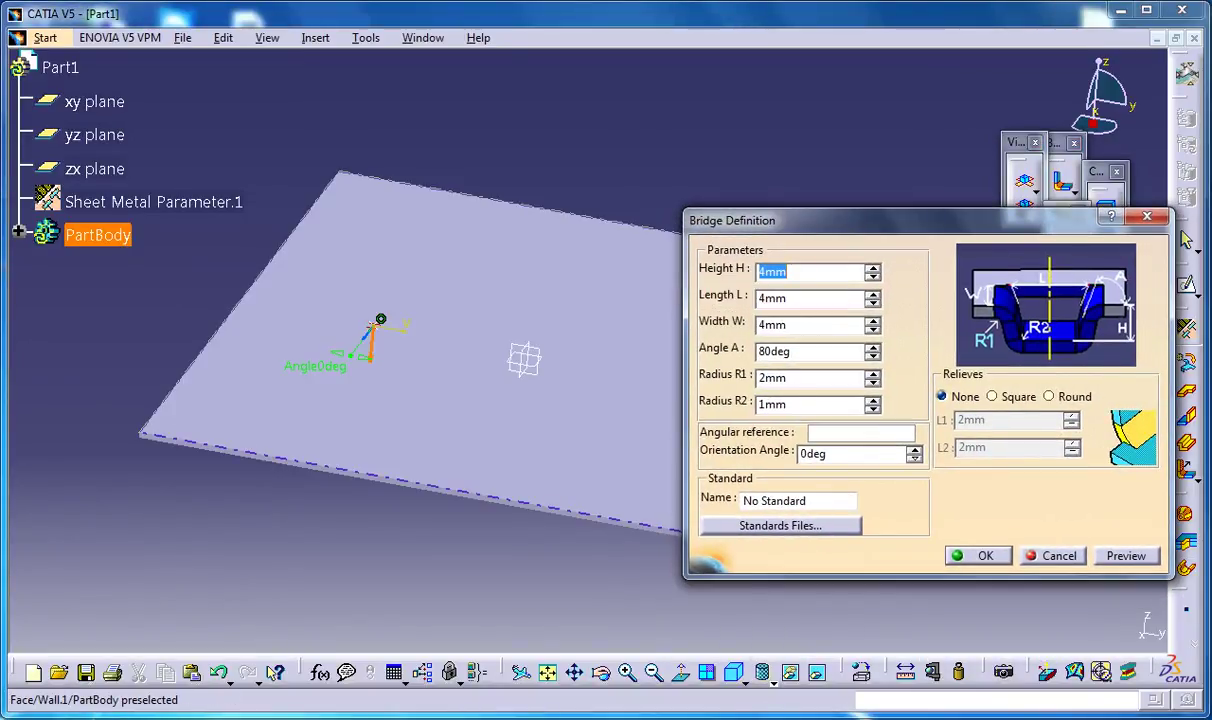
pyautogui.click(1126, 556)
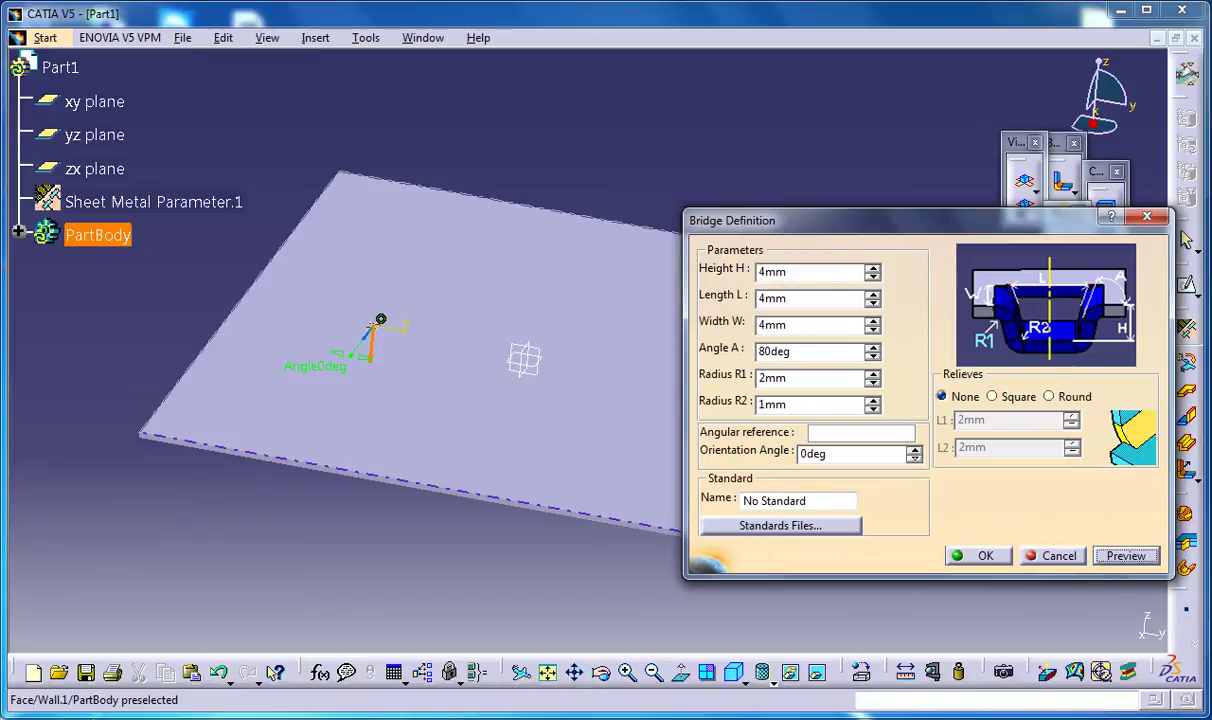
# - Set the bridge stamp's length to 15 mm and its height to 6 mm, previewing the shape during the length adjustment
pyautogui.moveTo(378, 321); pyautogui.dragTo(487, 315, button='middle')
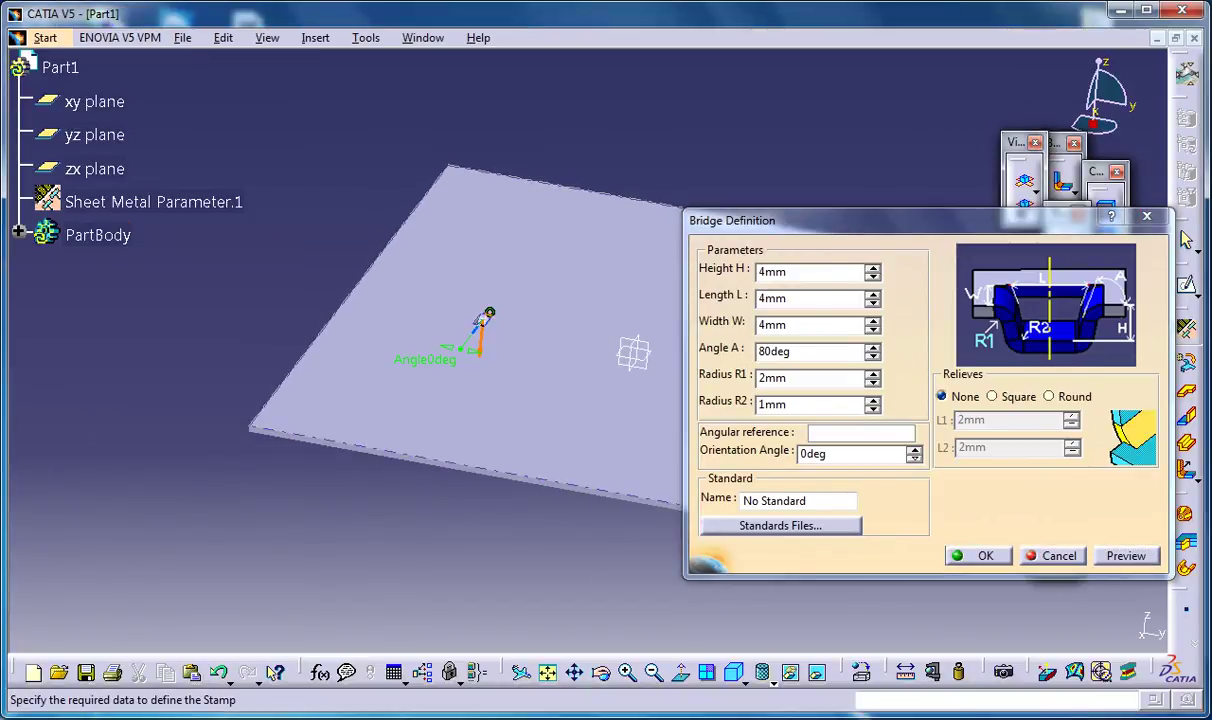
pyautogui.moveTo(384, 410); pyautogui.dragTo(384, 300, button='middle')
pyautogui.moveTo(246, 152); pyautogui.dragTo(485, 359, button='middle')
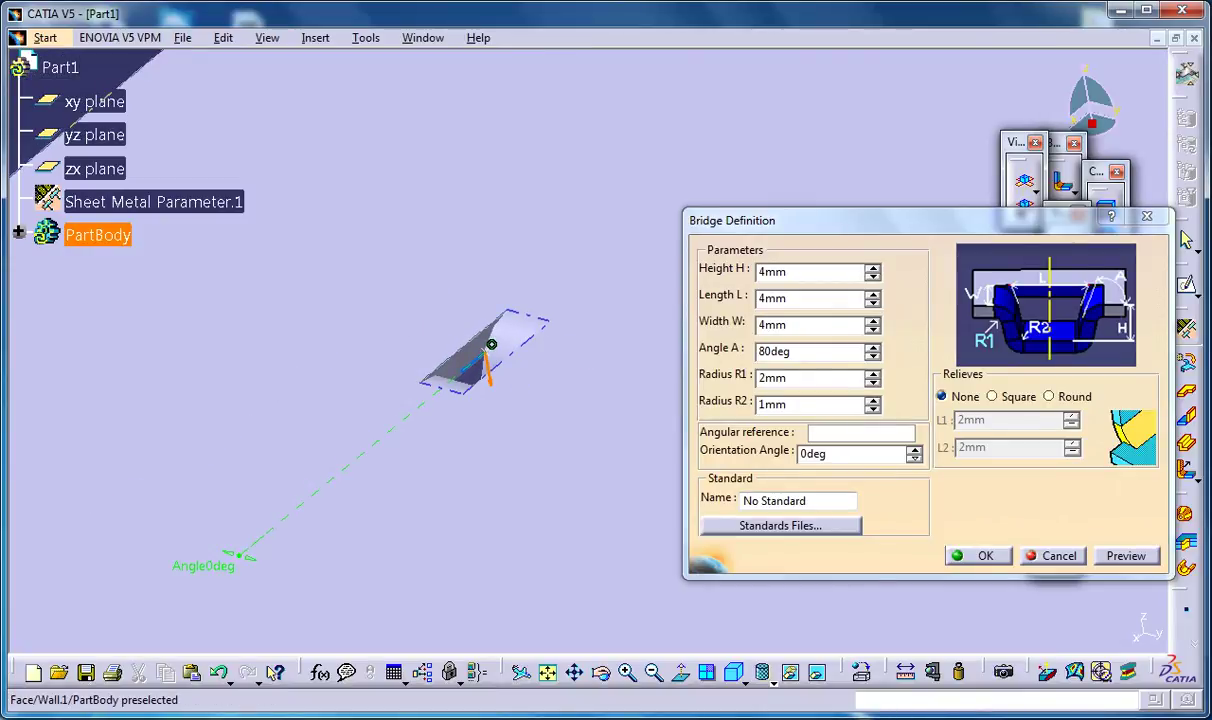
pyautogui.moveTo(491, 344); pyautogui.dragTo(506, 344, button='middle')
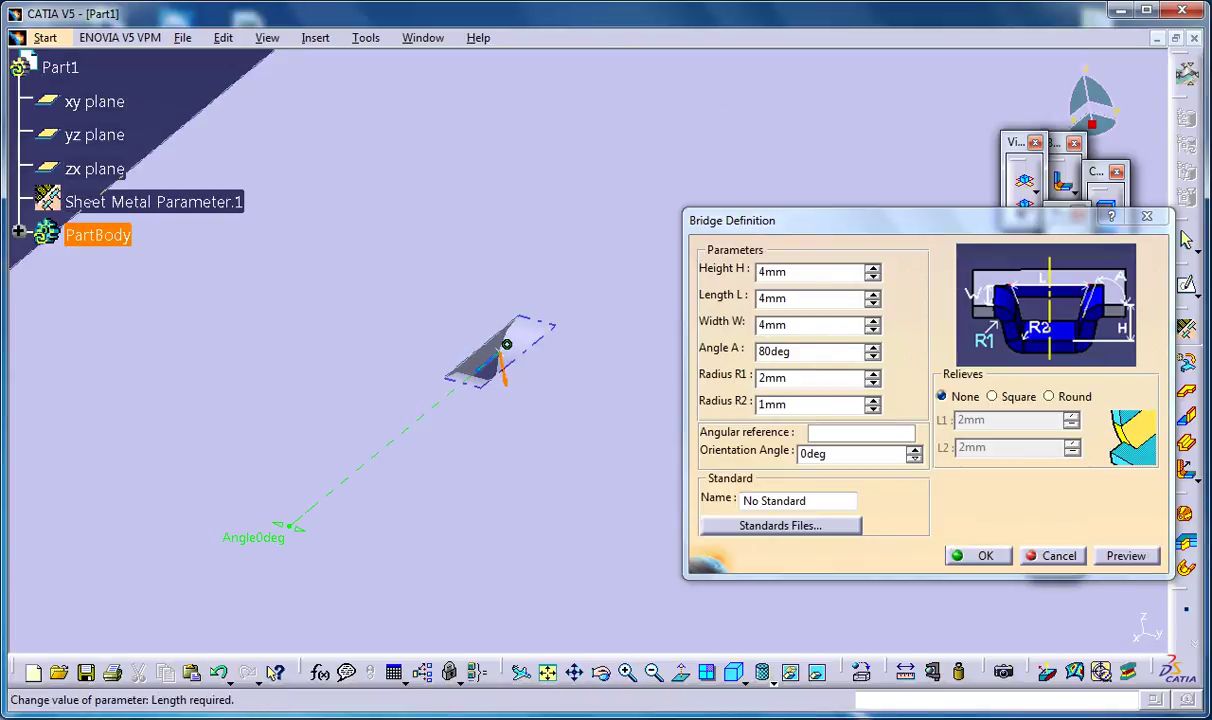
pyautogui.click(873, 294)
pyautogui.click(873, 293)
pyautogui.click(873, 293)
pyautogui.click(873, 293)
pyautogui.click(873, 293)
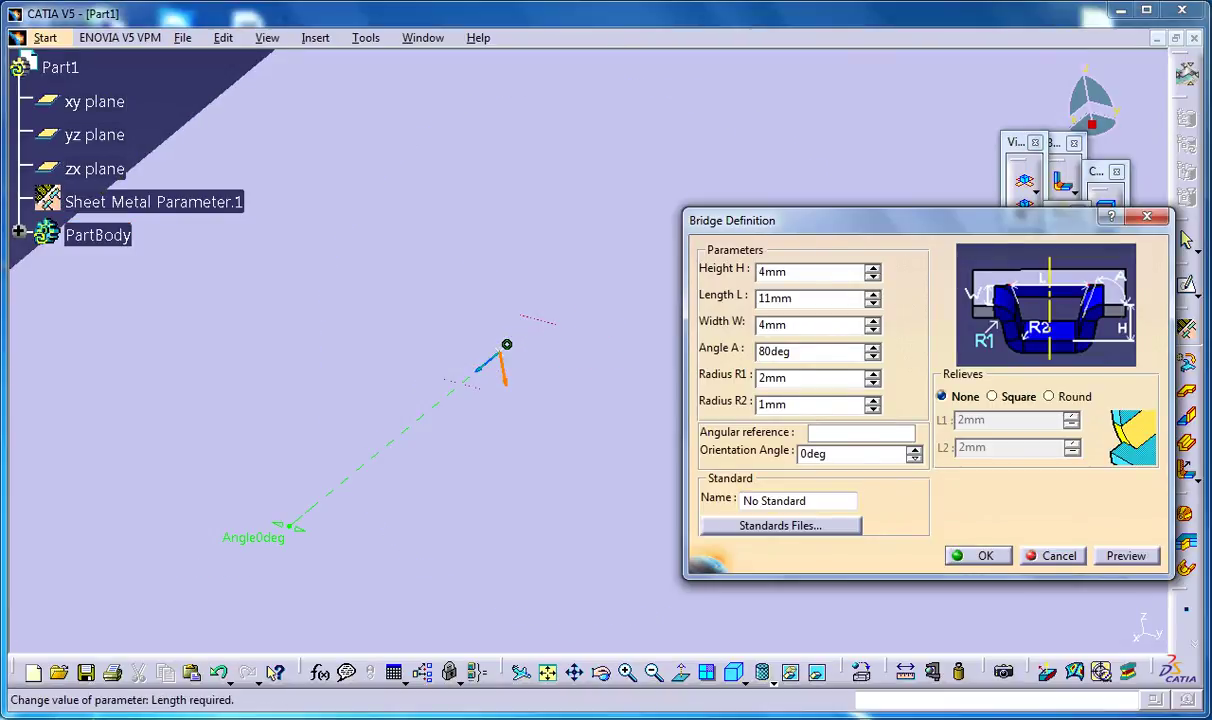
pyautogui.click(1126, 555)
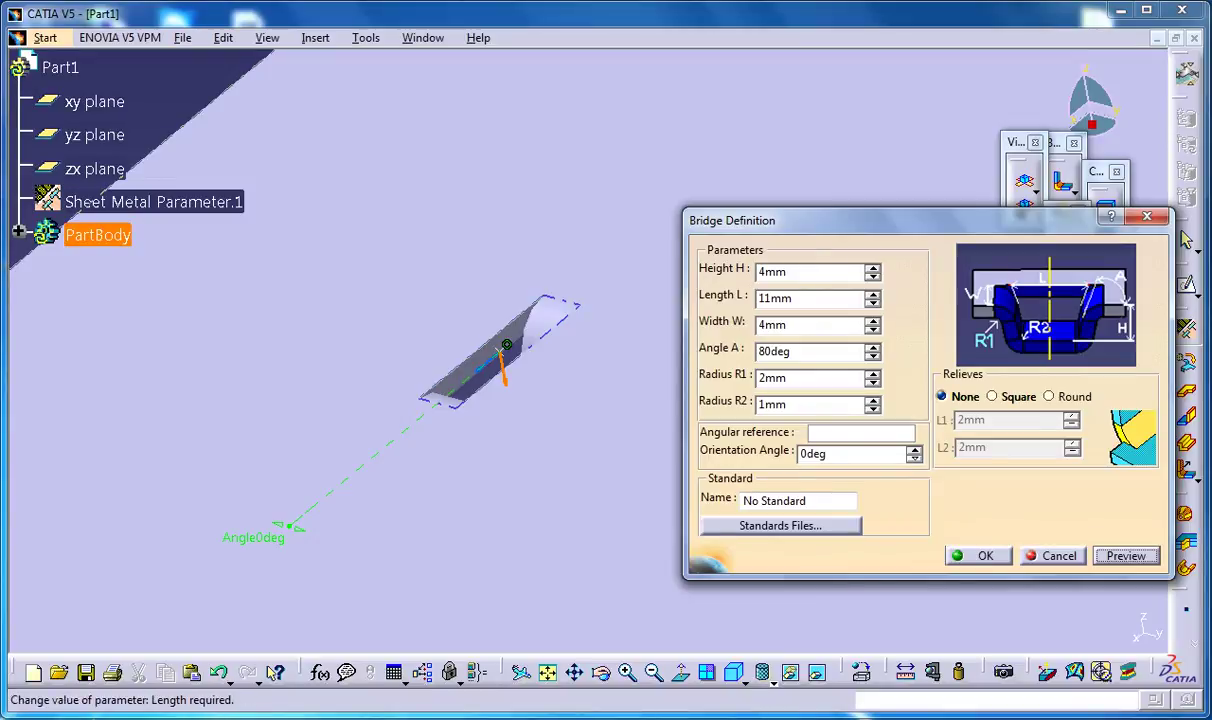
pyautogui.click(873, 293)
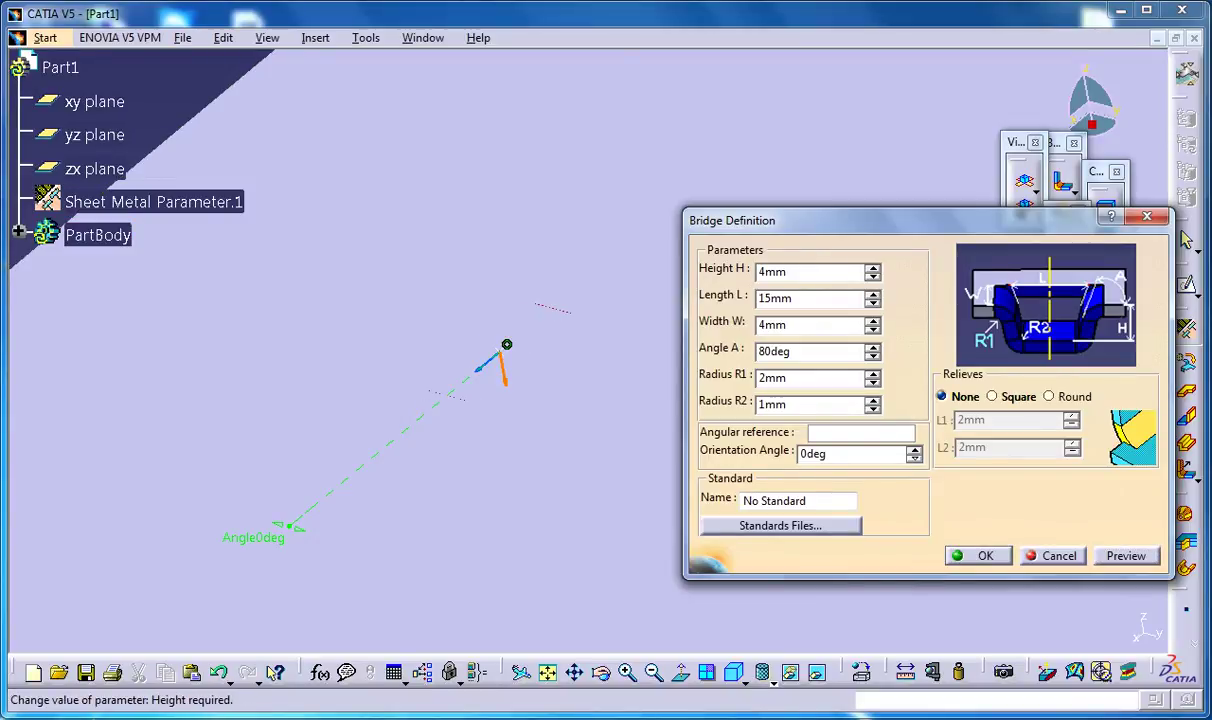
pyautogui.click(873, 266)
pyautogui.click(873, 266)
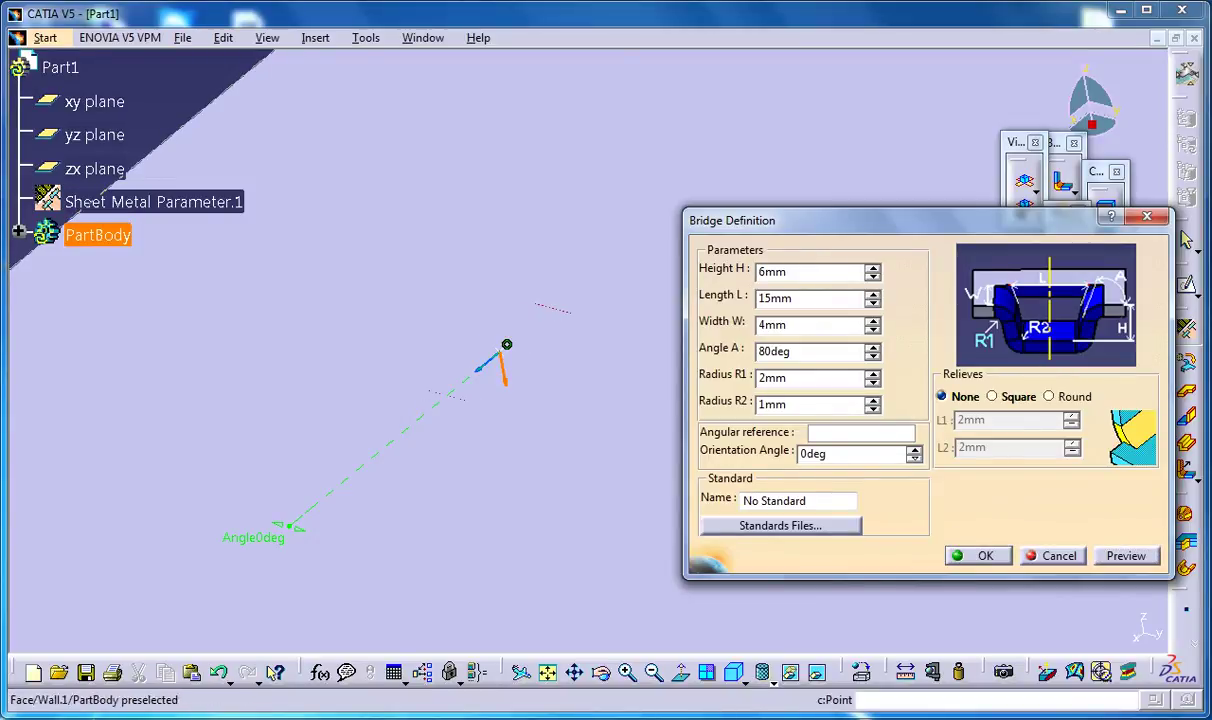
# - Rotate the bridge stamp on the wall to an orientation angle of 26 degrees and preview it
pyautogui.click(1126, 555)
pyautogui.moveTo(512, 338); pyautogui.dragTo(508, 432, button='middle')
pyautogui.moveTo(404, 436); pyautogui.dragTo(398, 409, button='middle')
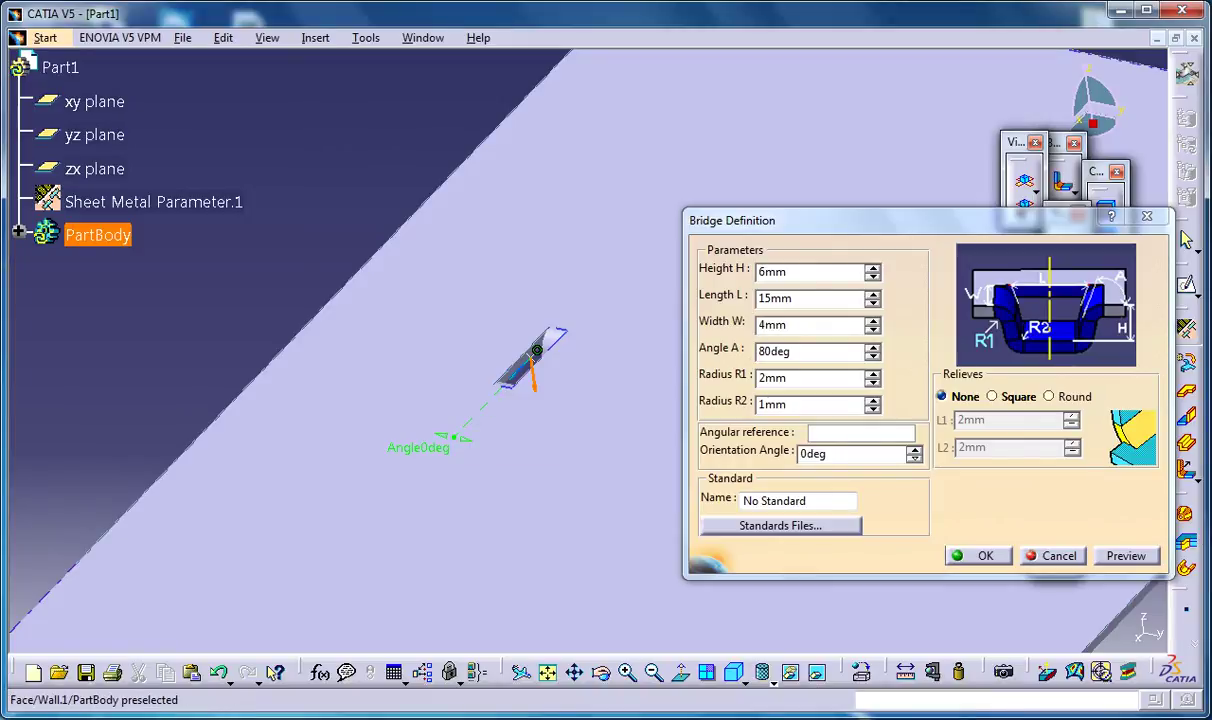
pyautogui.moveTo(430, 445); pyautogui.dragTo(520, 441)
pyautogui.click(1126, 555)
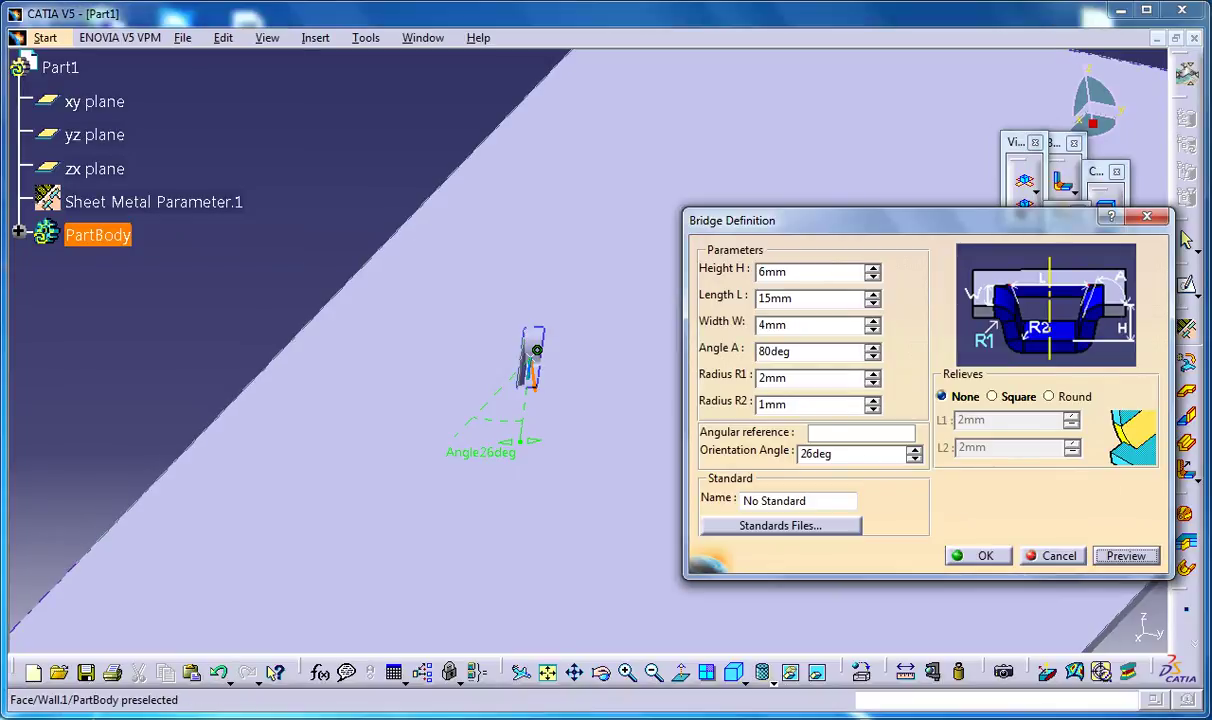
# - Examine the previewed bridge shape from above and from the underside of the wall
pyautogui.moveTo(570, 345); pyautogui.dragTo(545, 492, button='middle')
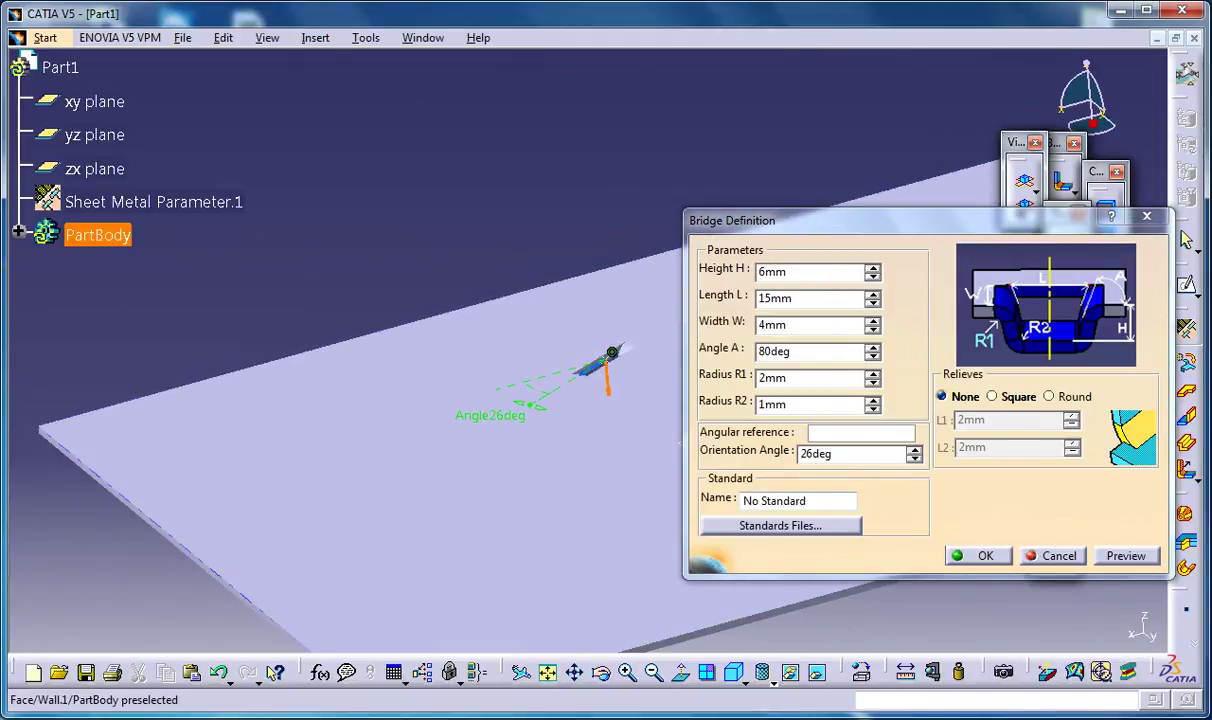
pyautogui.moveTo(496, 336); pyautogui.dragTo(388, 460, button='middle')
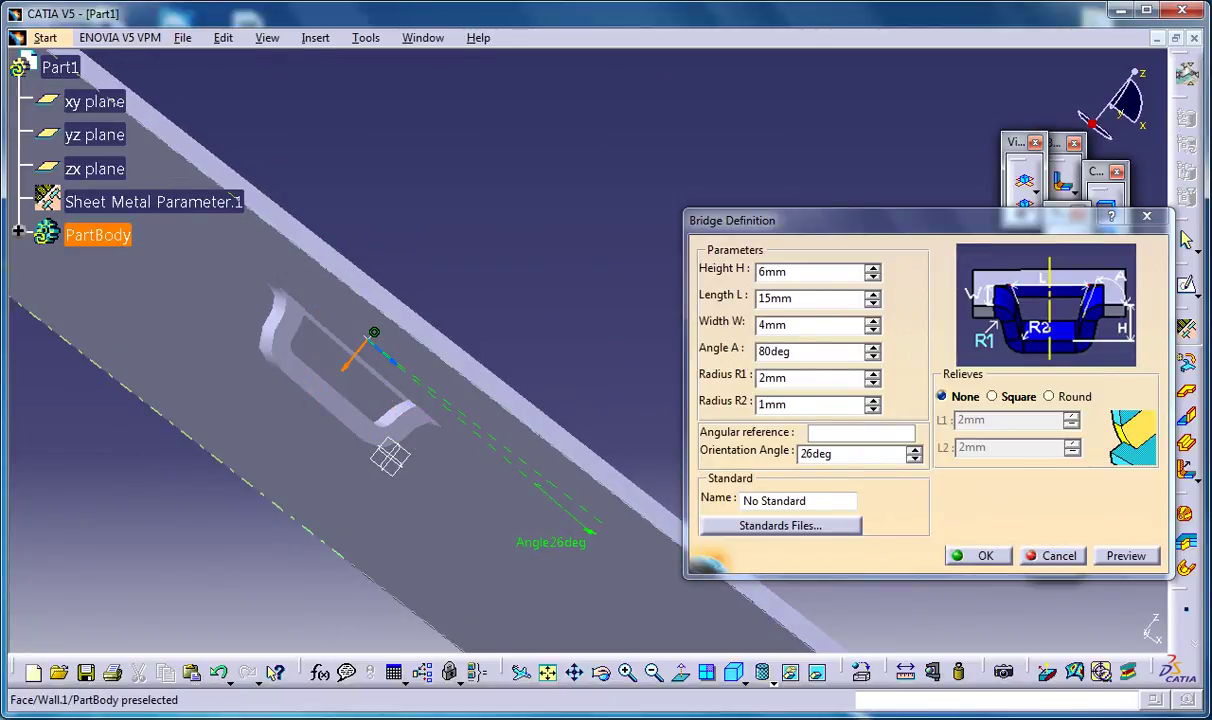
pyautogui.moveTo(380, 420); pyautogui.dragTo(396, 397, button='middle')
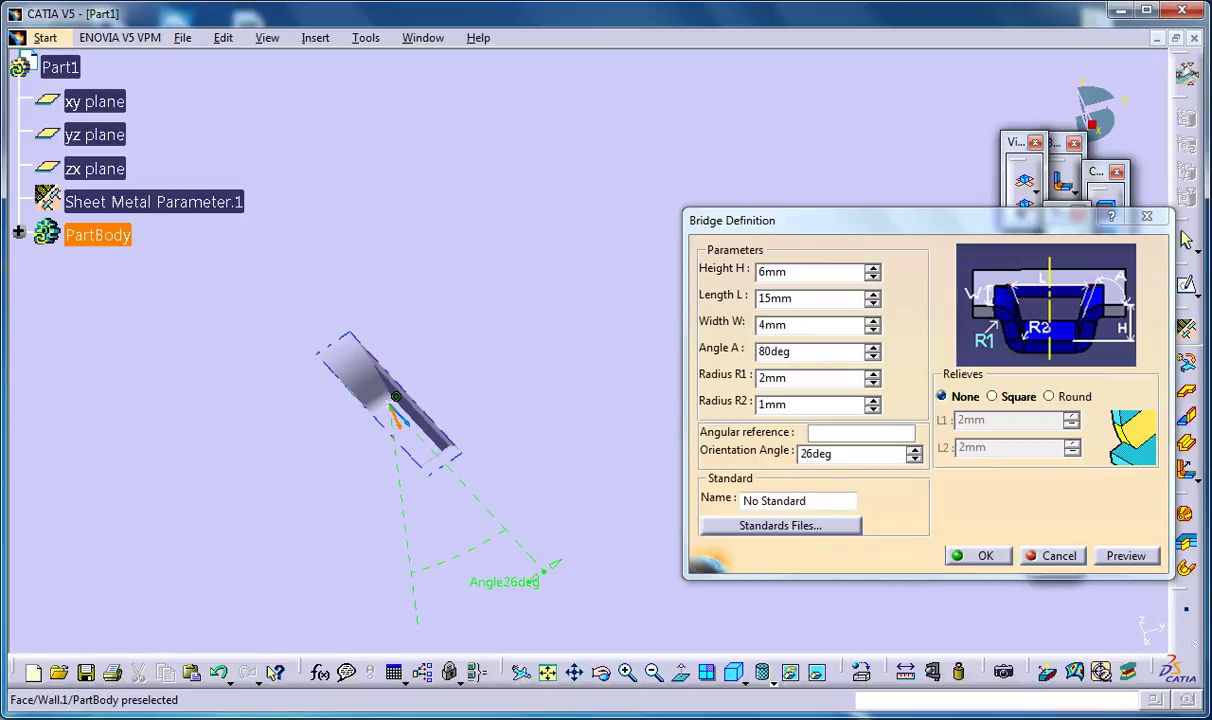
pyautogui.moveTo(396, 397); pyautogui.dragTo(339, 422, button='middle')
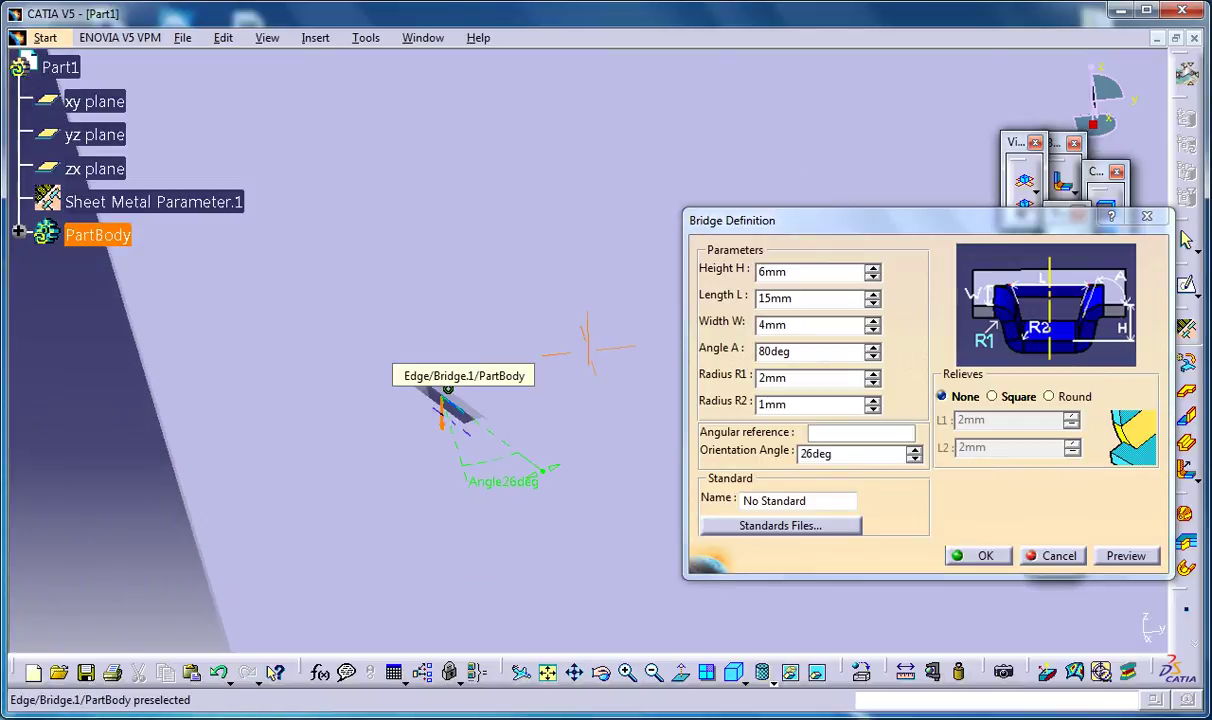
pyautogui.moveTo(448, 389); pyautogui.dragTo(417, 387, button='middle')
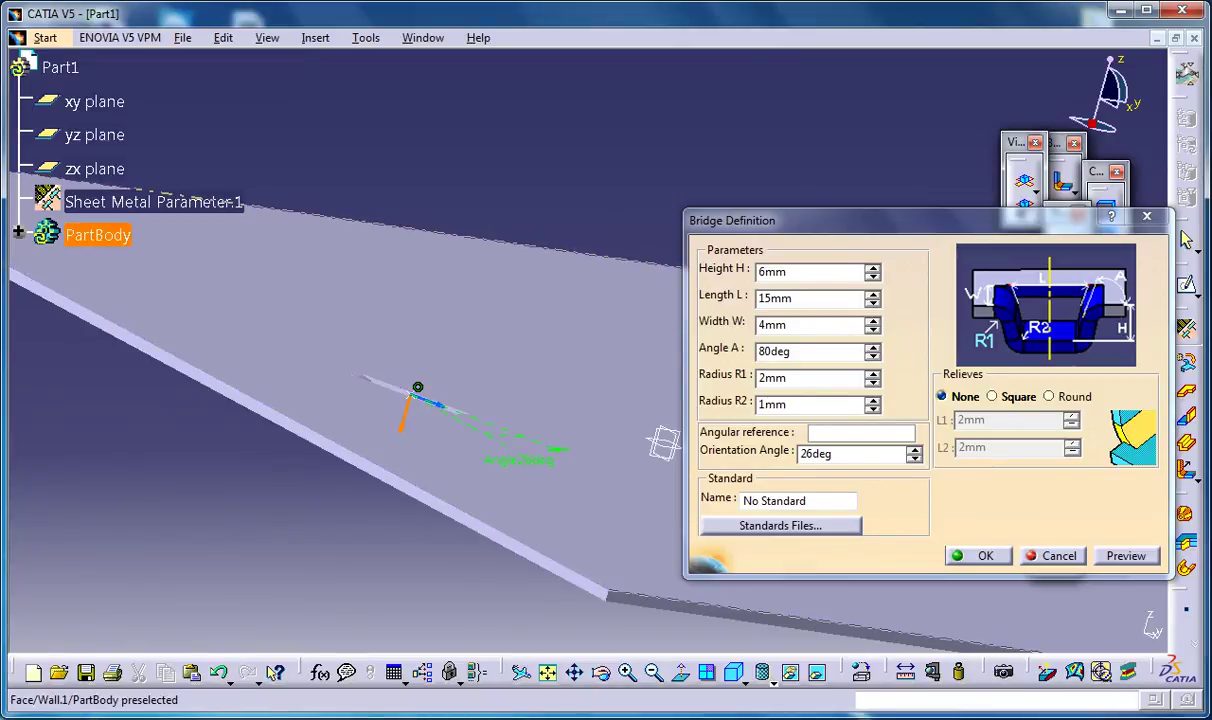
pyautogui.moveTo(417, 387); pyautogui.dragTo(417, 428, button='middle')
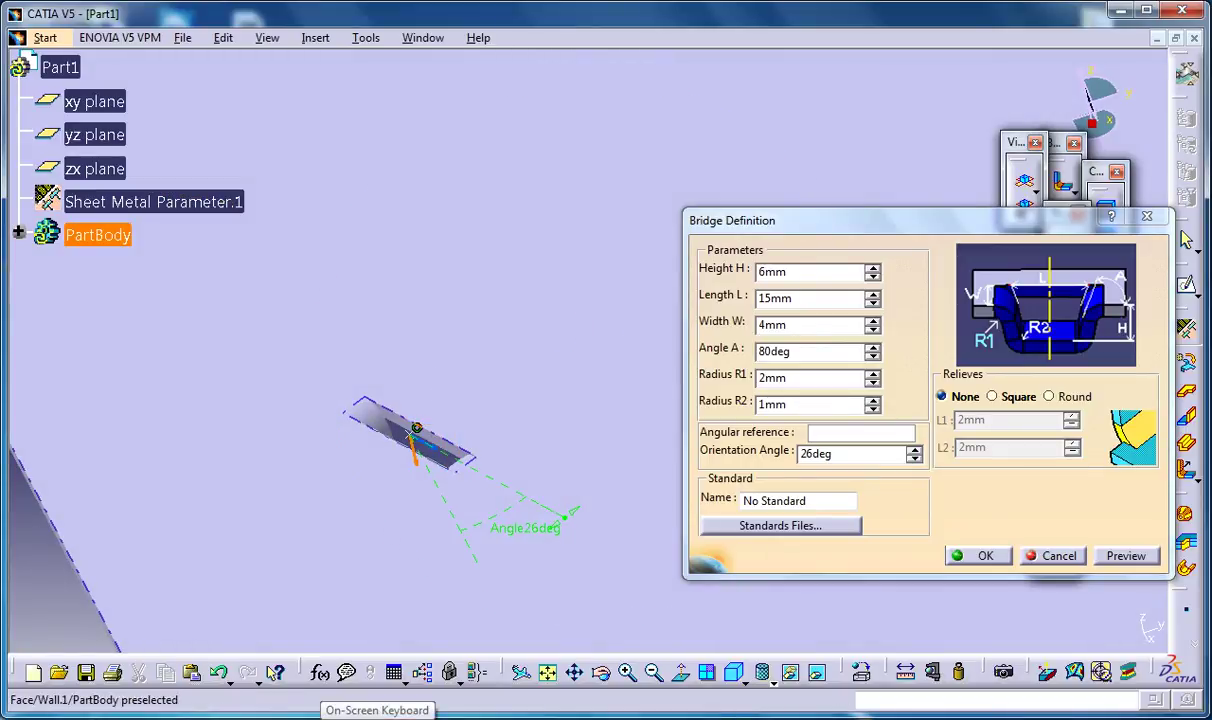
# - Try square reliefs on the bridge stamp and preview the cutouts up close
pyautogui.click(992, 396)
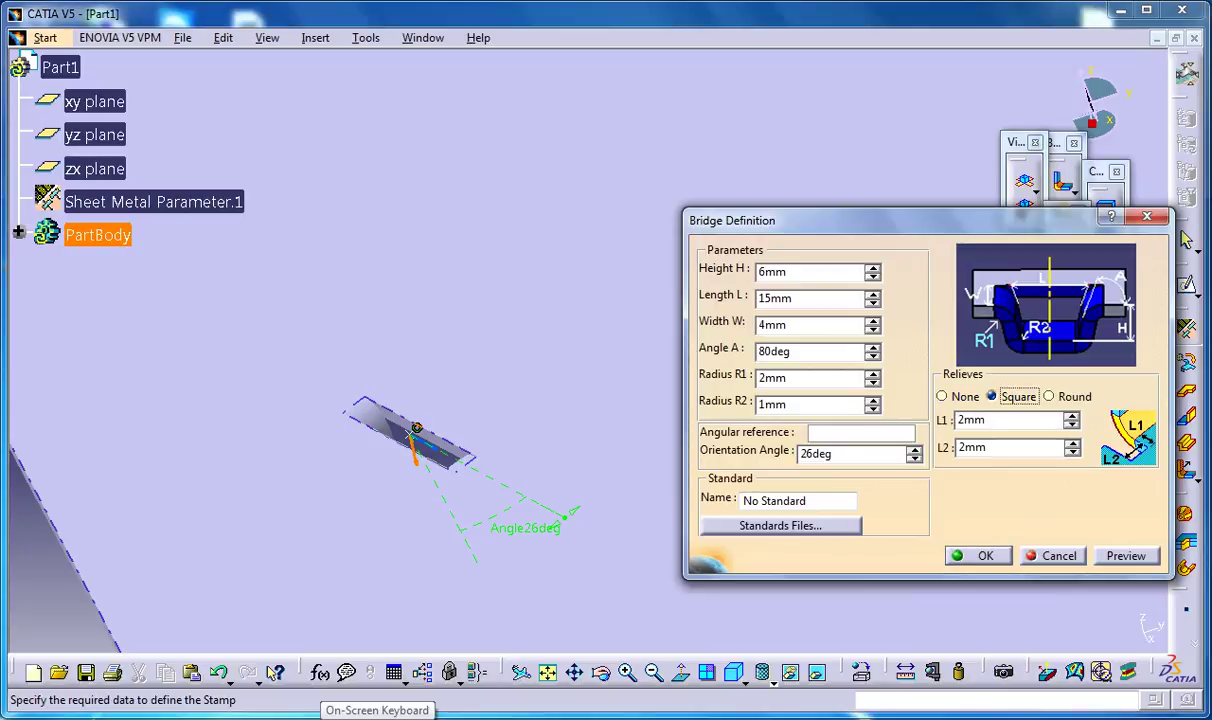
pyautogui.click(1126, 556)
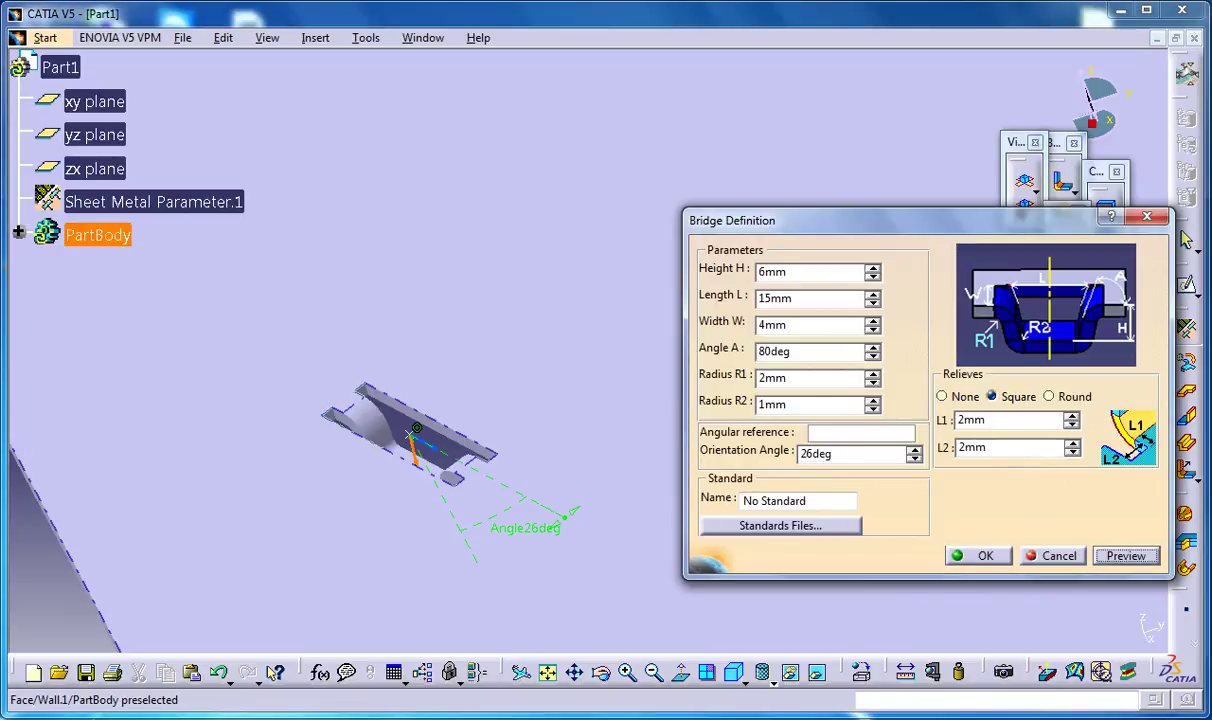
pyautogui.moveTo(433, 366); pyautogui.dragTo(433, 336, button='middle')
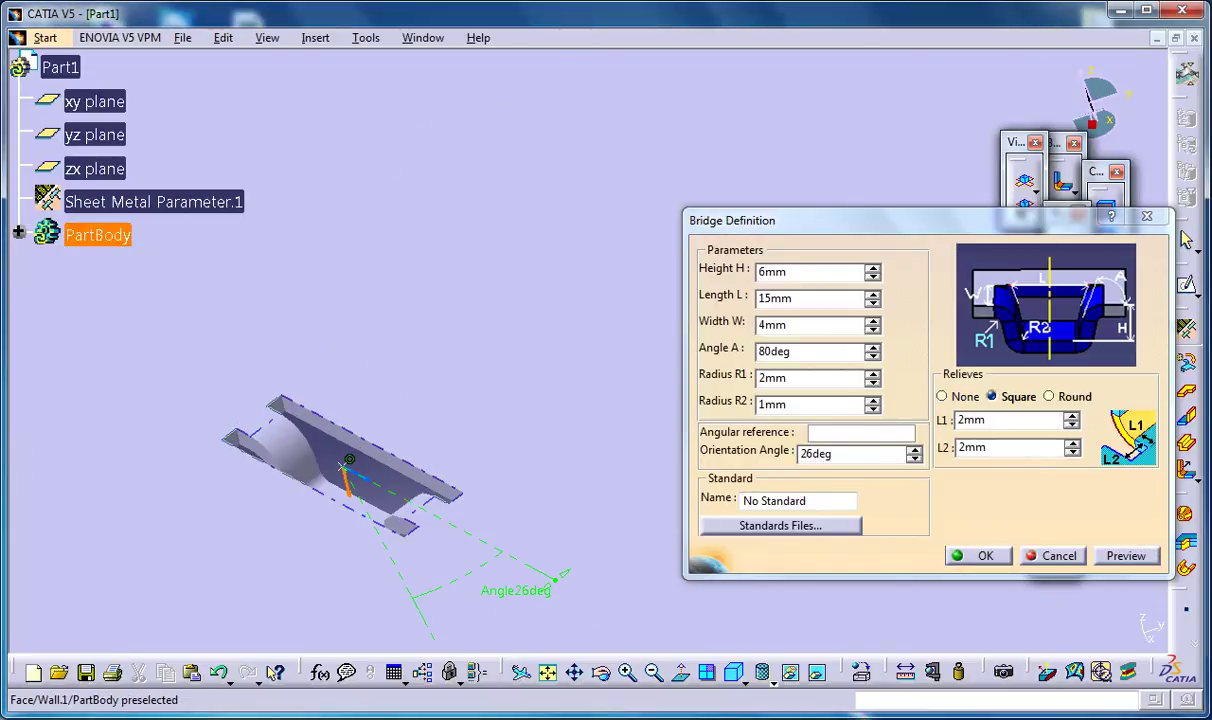
# - Give the bridge stamp round reliefs, preview them, and create the stamp on the wall
pyautogui.click(1049, 396)
pyautogui.click(1126, 556)
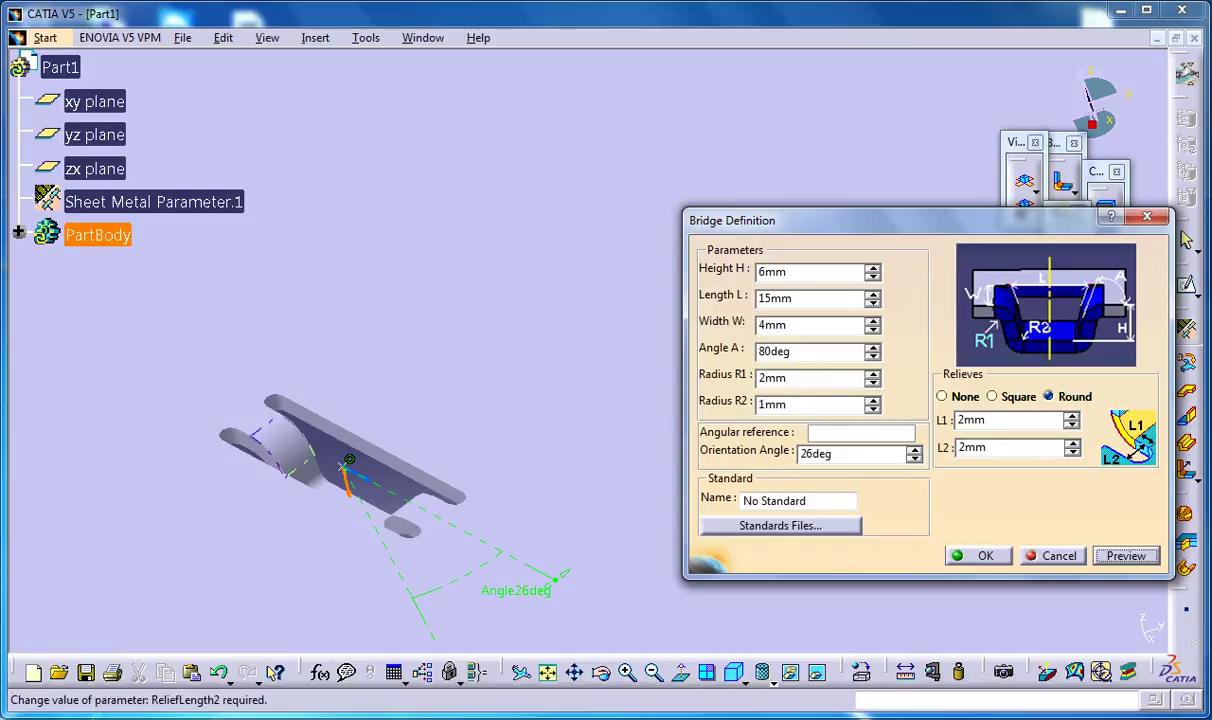
pyautogui.click(979, 556)
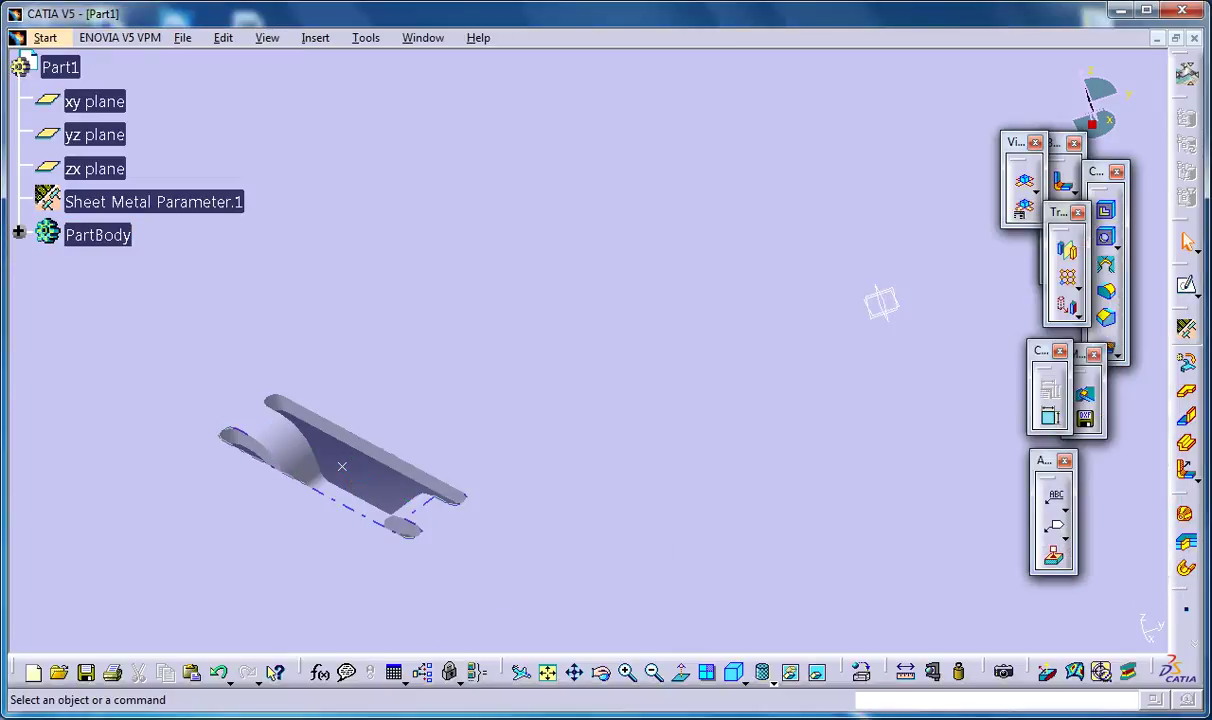
pyautogui.moveTo(421, 482); pyautogui.dragTo(421, 482, button='middle')
pyautogui.moveTo(882, 302); pyautogui.dragTo(773, 320, button='middle')
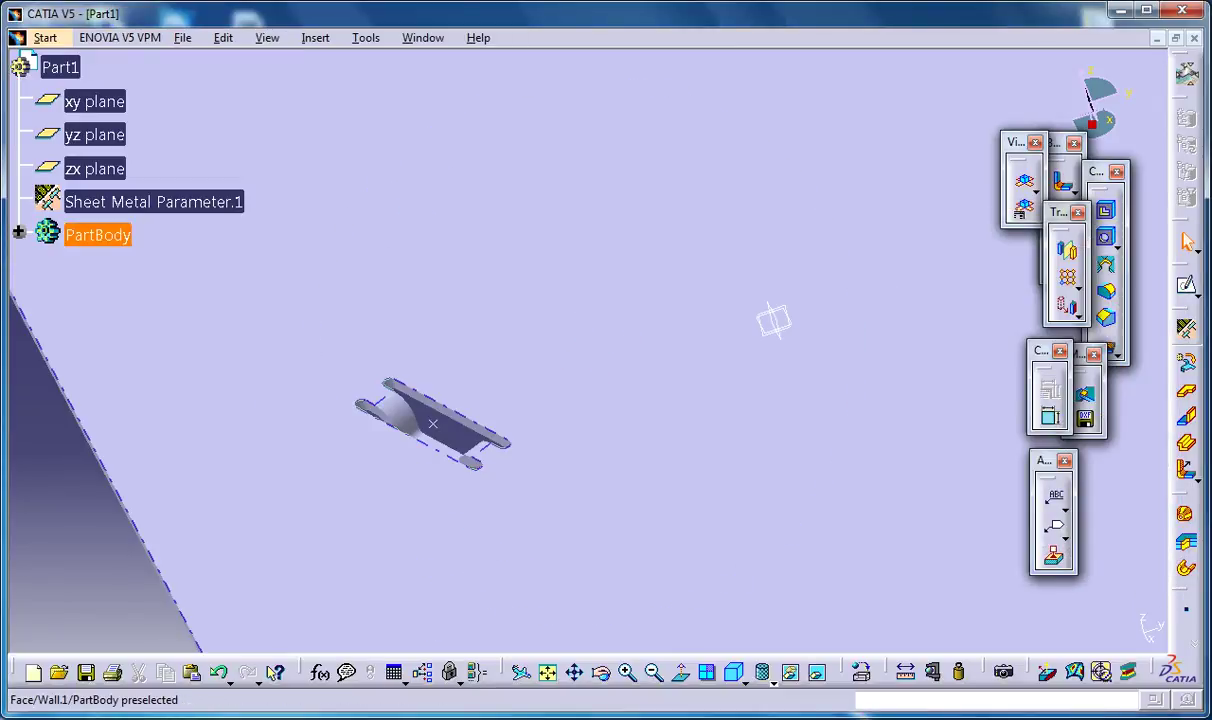